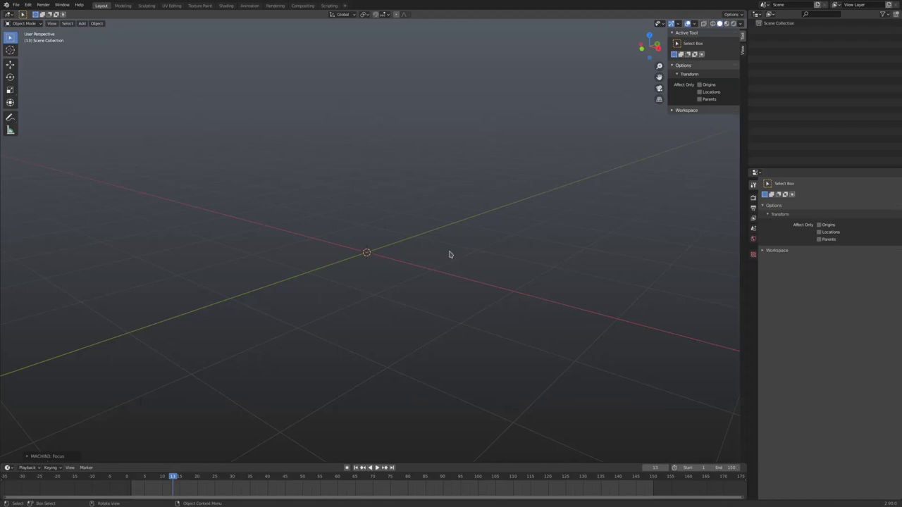
Add a plane at the origin and subdivide its face repeatedly into a dense grid
key(shift+a)
click(471, 252)
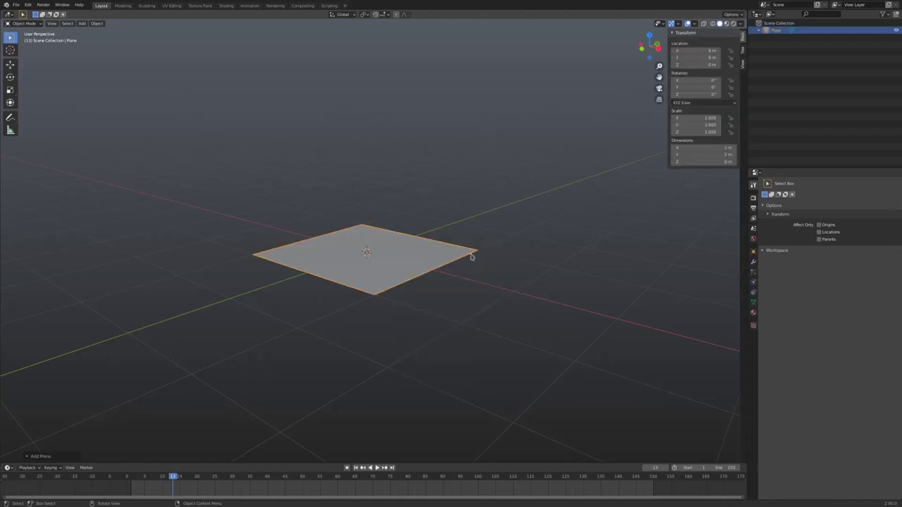
key(Tab)
middle_drag(445, 294, 449, 299)
right_click(449, 300)
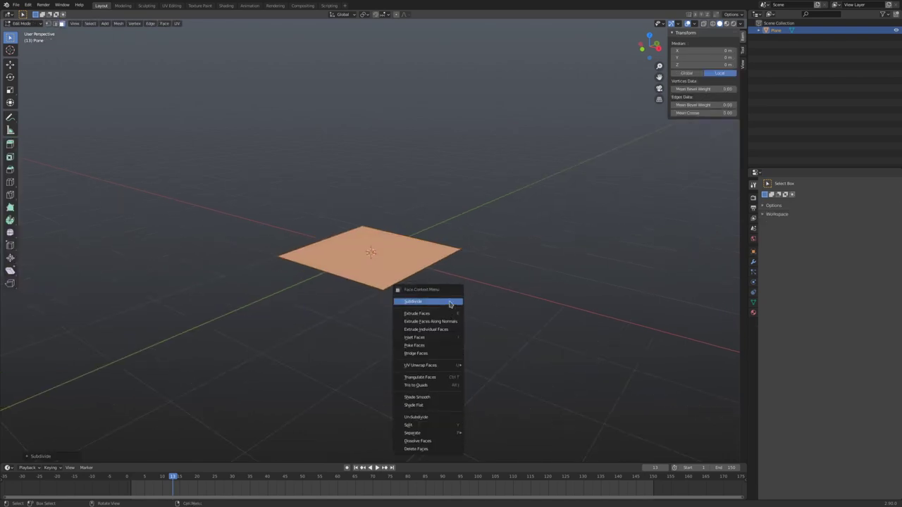
click(450, 303)
right_click(449, 302)
click(448, 302)
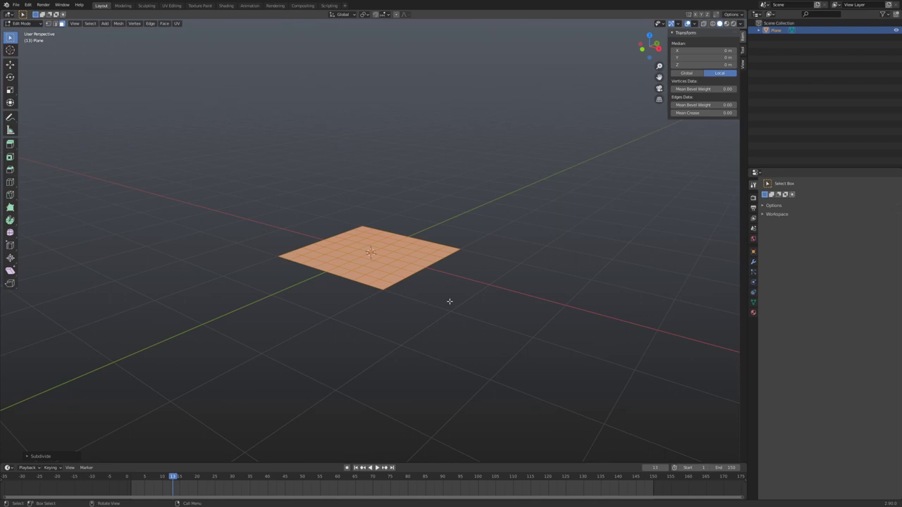
right_click(449, 302)
click(448, 301)
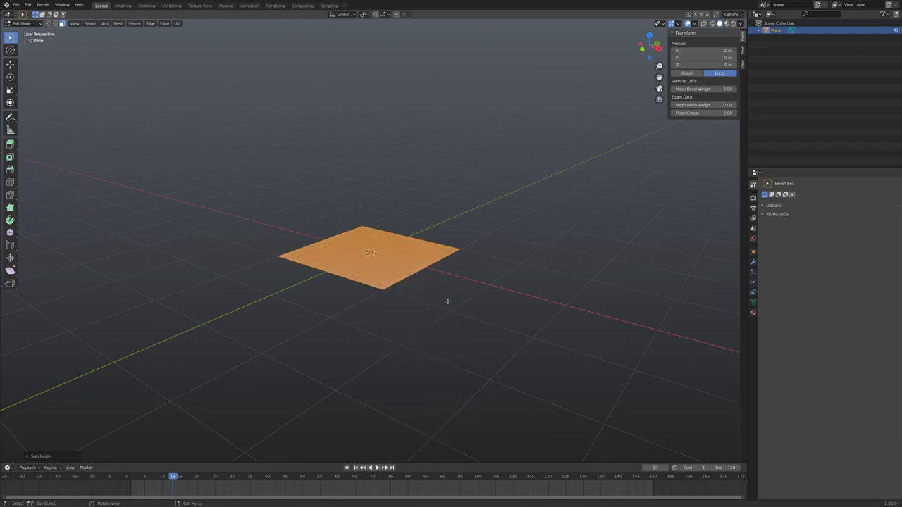
Rotate all of the plane's geometry 90 degrees about the Y axis in Edit Mode, return to Object Mode and deselect it
scroll(448, 301, up, 1)
scroll(448, 301, up, 2)
text(r)
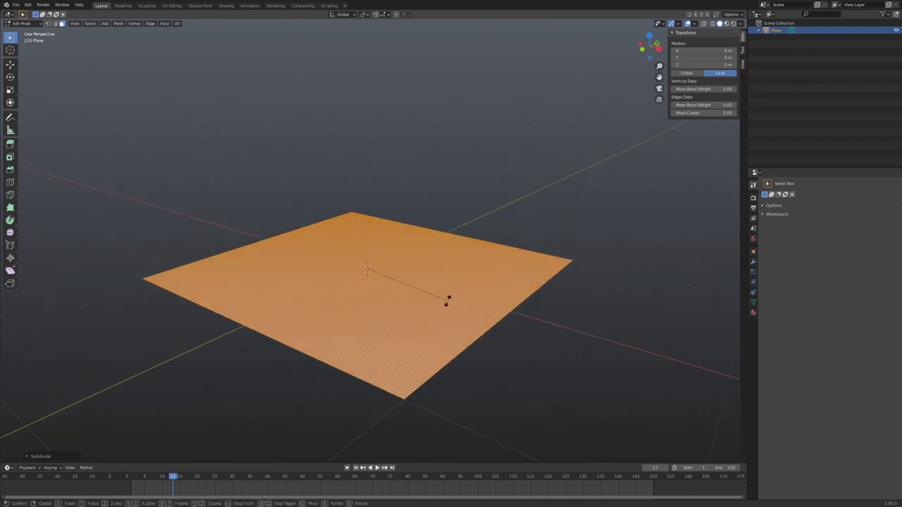
text(y)
text(90)
key(Return)
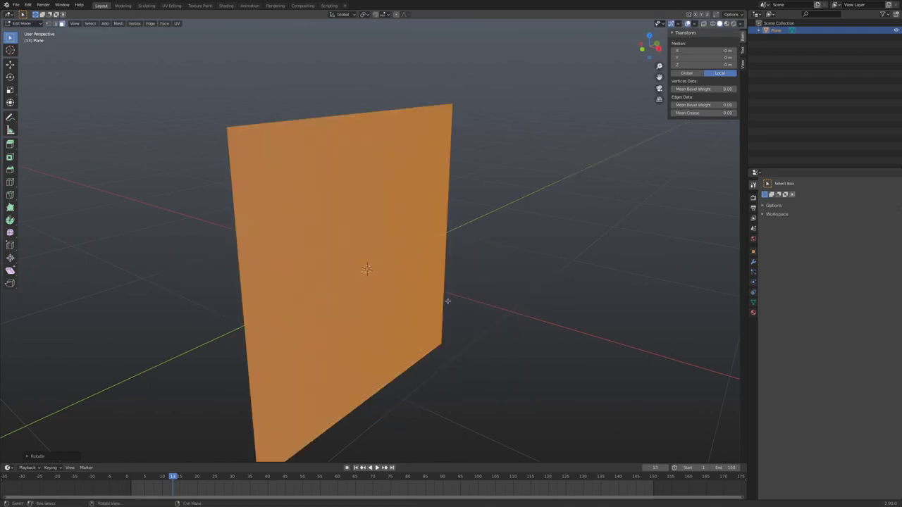
scroll(447, 301, down, 2)
key(Tab)
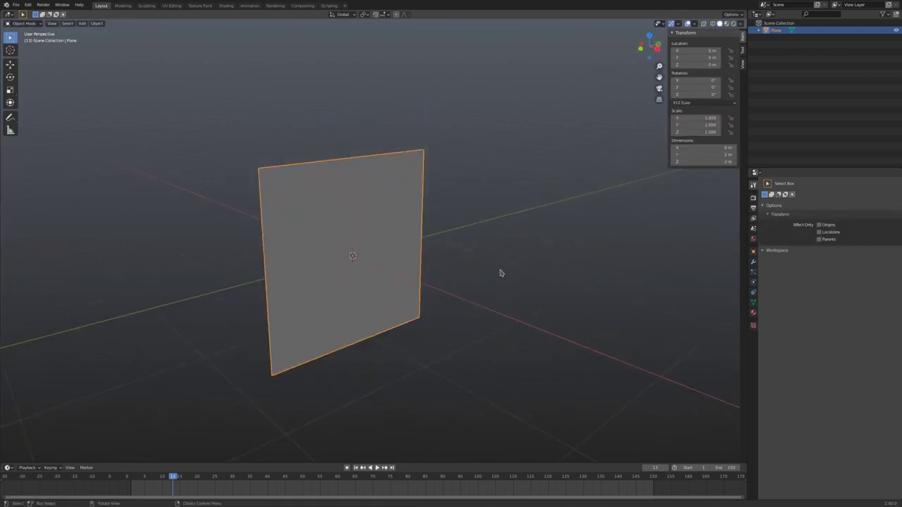
key(alt+a)
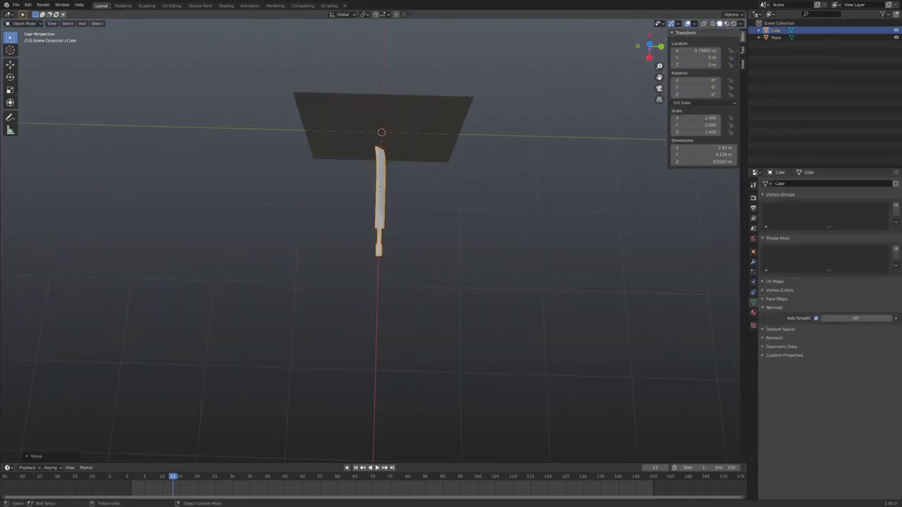
Move the blade's mesh along X in Edit Mode so the object's origin sits in the handle
middle_drag(463, 246, 437, 257)
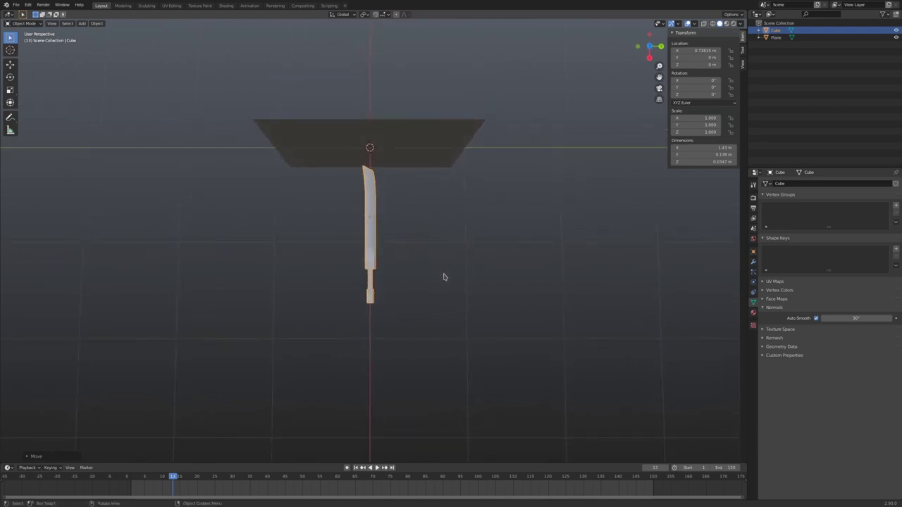
scroll(443, 277, down, 1)
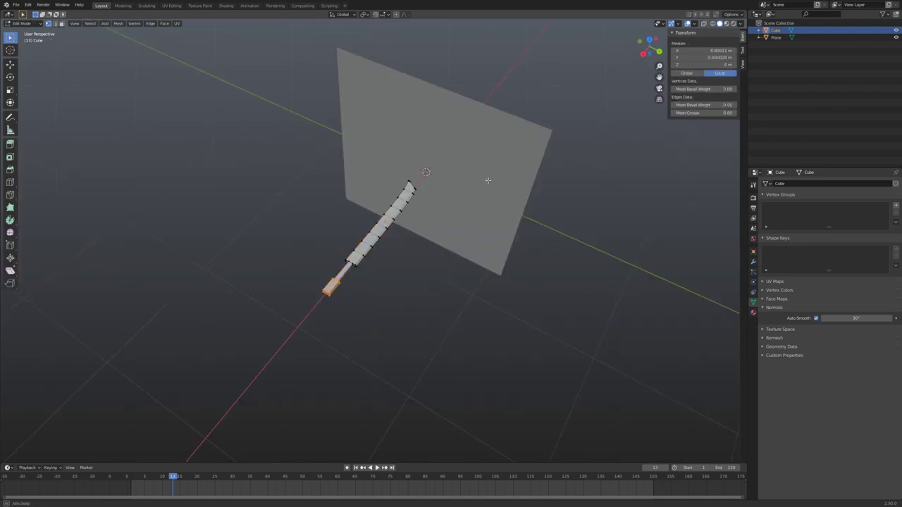
middle_drag(485, 181, 443, 207)
key(g)
key(x)
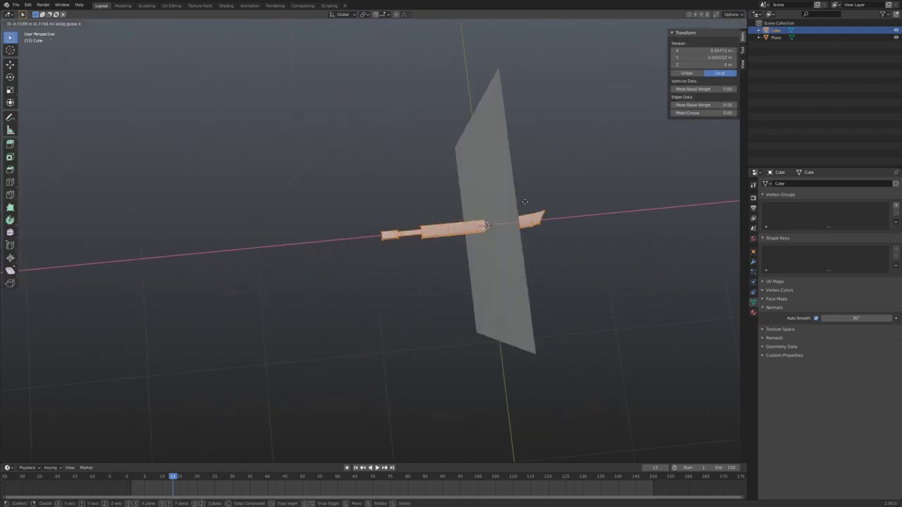
click(514, 151)
key(Tab)
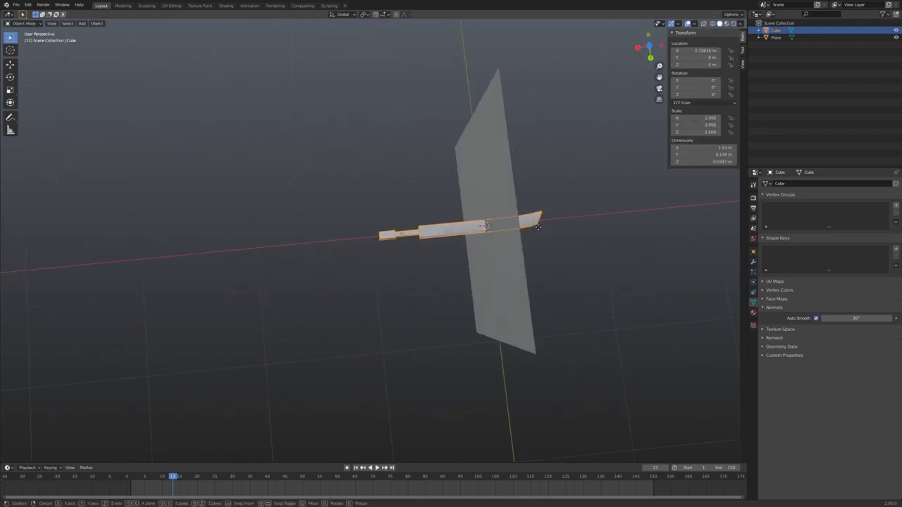
Move the blade object along X to about 1.14 m and rotate it about Z to about 61 degrees
key(g)
key(x)
click(493, 233)
key(r)
key(z)
click(167, 447)
Insert a Rotation keyframe for the blade at frame 0
key(shift+Left)
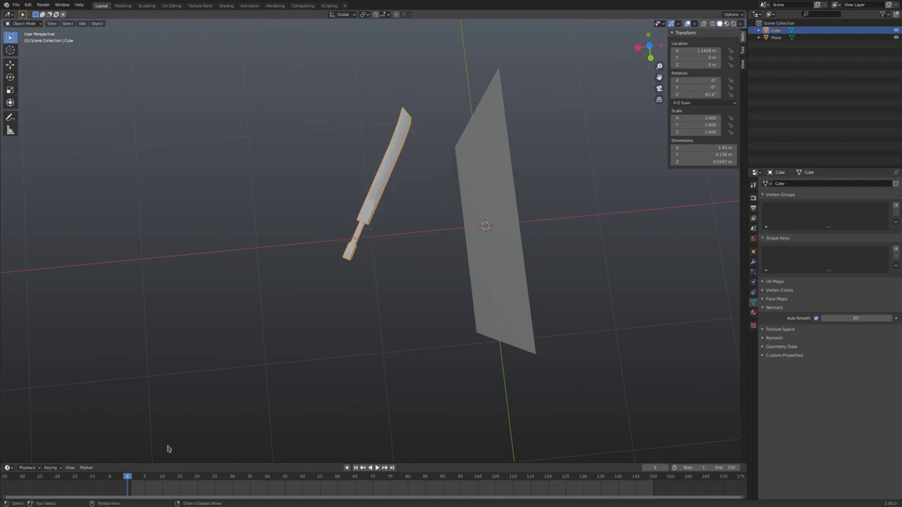
key(i)
click(384, 350)
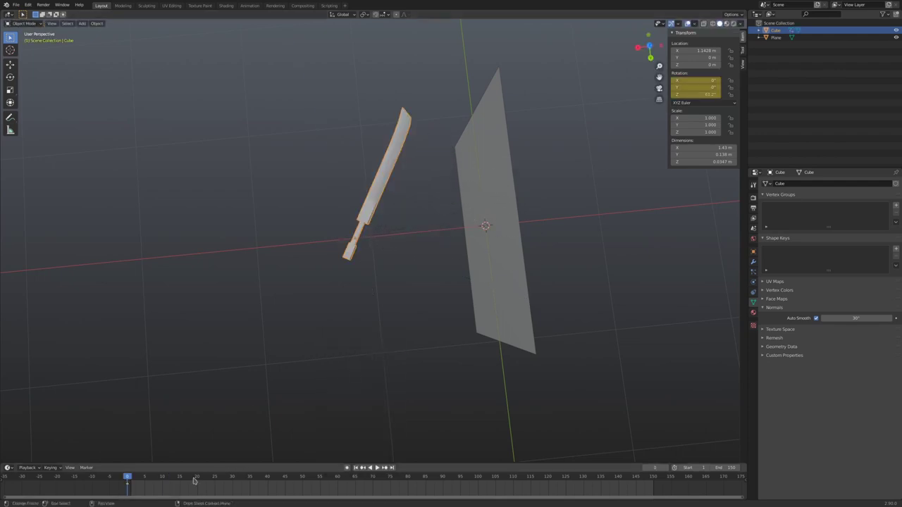
Keyframe the blade's rotation at frame 10 with Z at about -44 degrees, and play the swing from the start
click(163, 479)
key(r)
key(z)
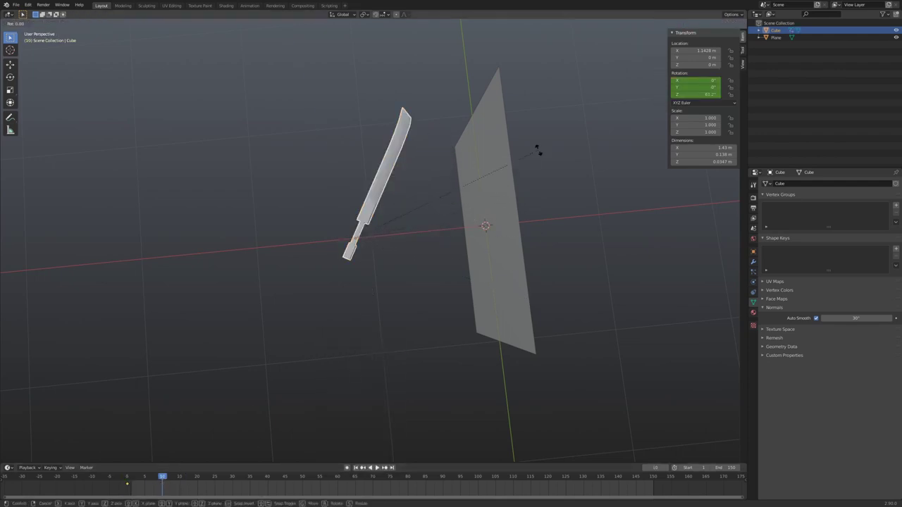
click(382, 380)
key(i)
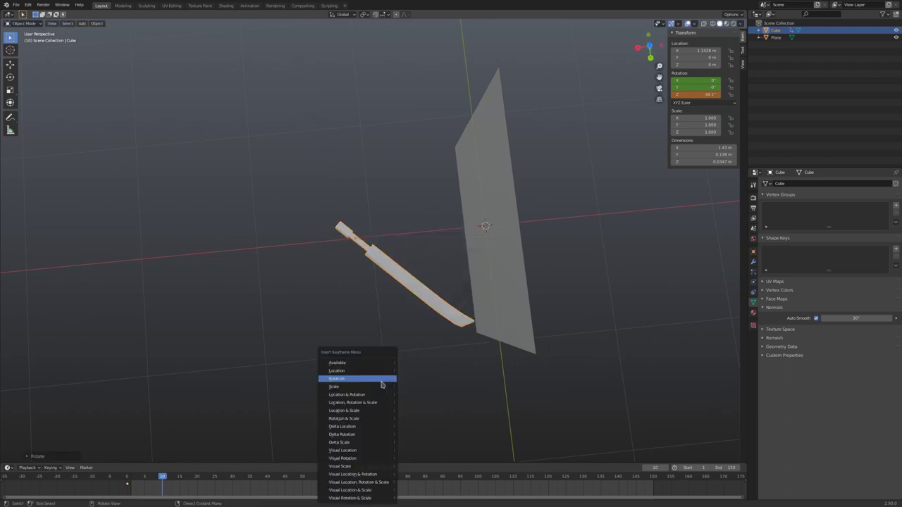
click(352, 377)
key(shift+Left)
key(space)
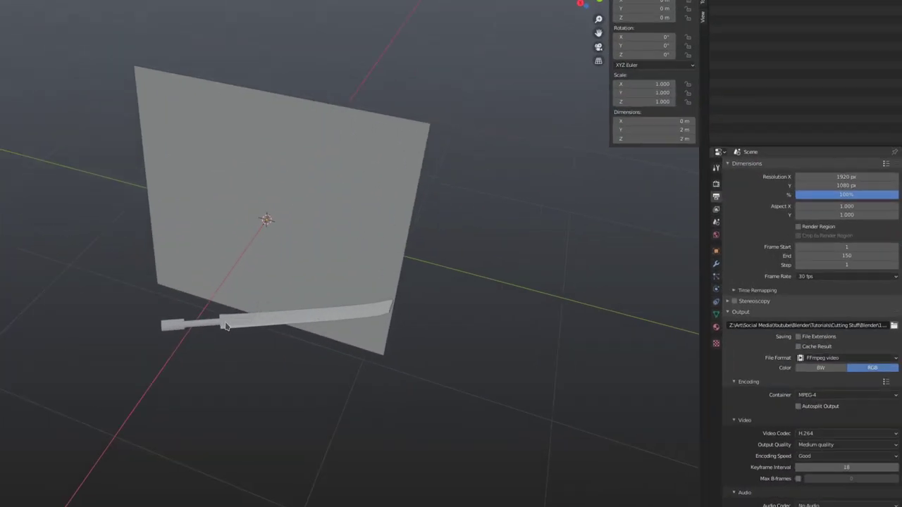
Enable Dynamic Paint physics on the blade, set its type to Brush and add the brush
click(752, 281)
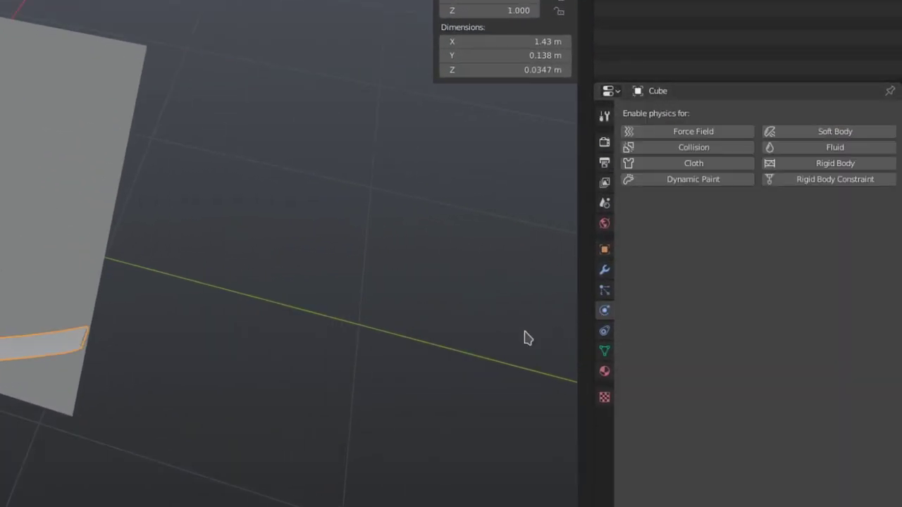
mouse_move(524, 338)
middle_down()
mouse_move(350, 358)
mouse_move(493, 278)
middle_up()
click(672, 182)
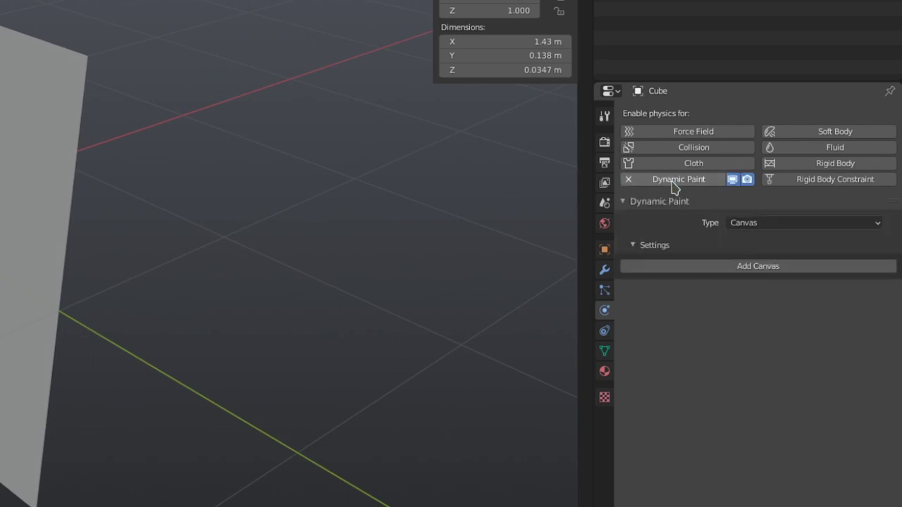
click(787, 226)
click(775, 265)
click(775, 267)
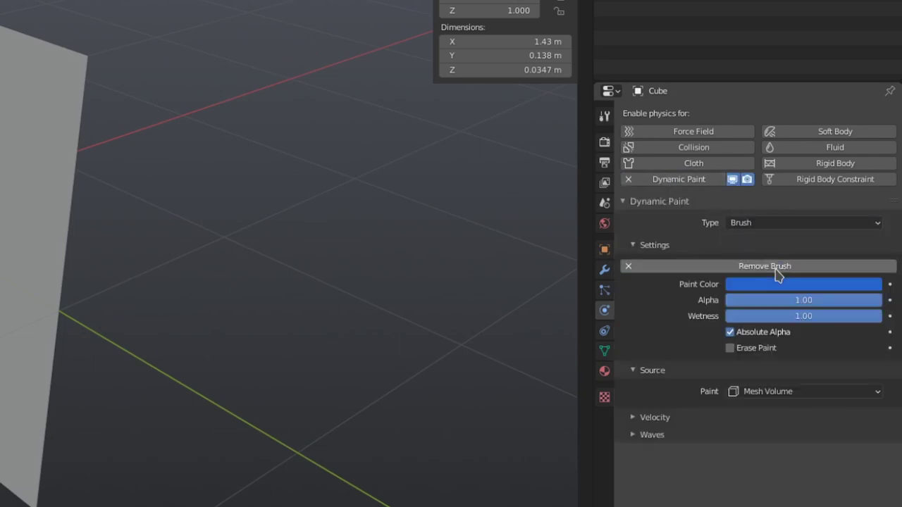
Set the blade brush's paint color to pure white
click(768, 287)
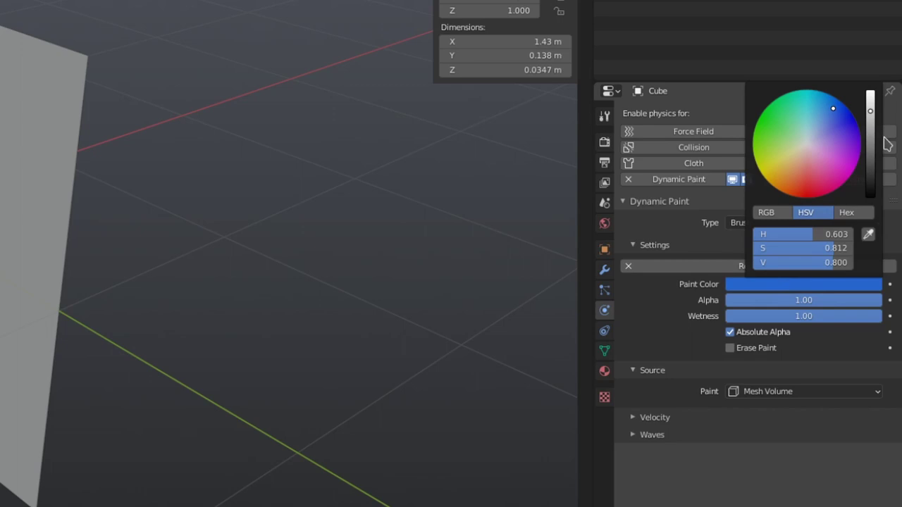
drag(877, 110, 877, 211)
click(761, 286)
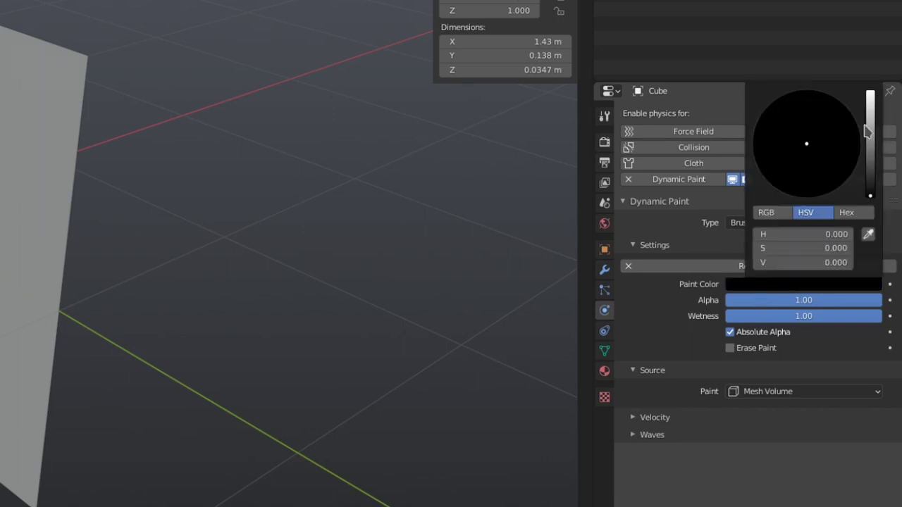
drag(876, 133, 877, 93)
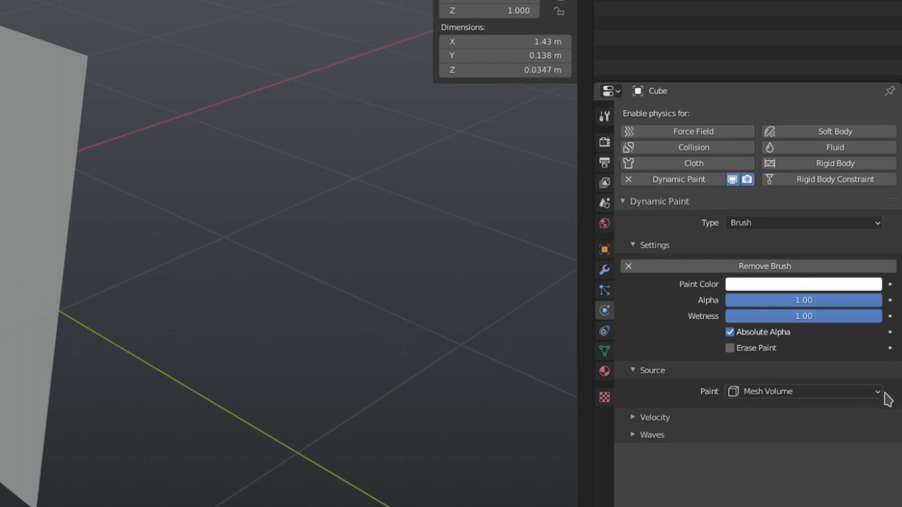
Set the brush's paint source to Mesh Volume + Proximity with a distance of 0.020
click(878, 393)
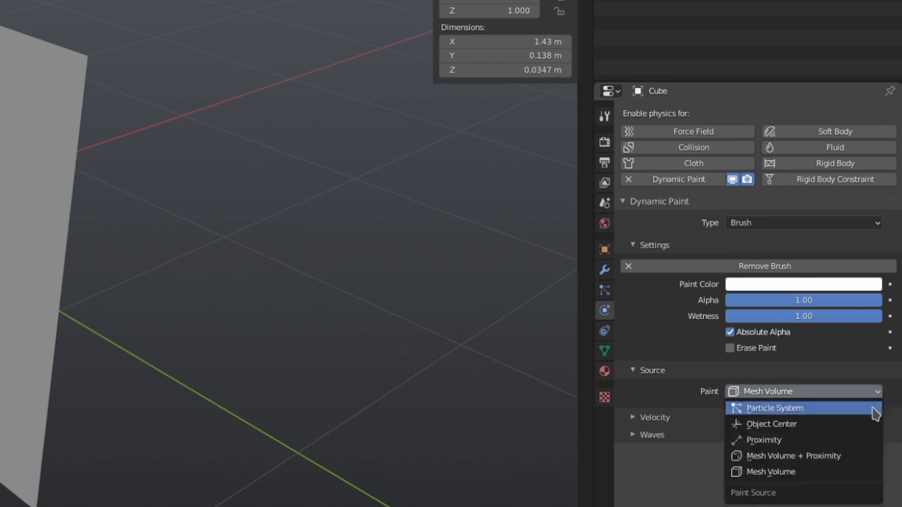
click(863, 456)
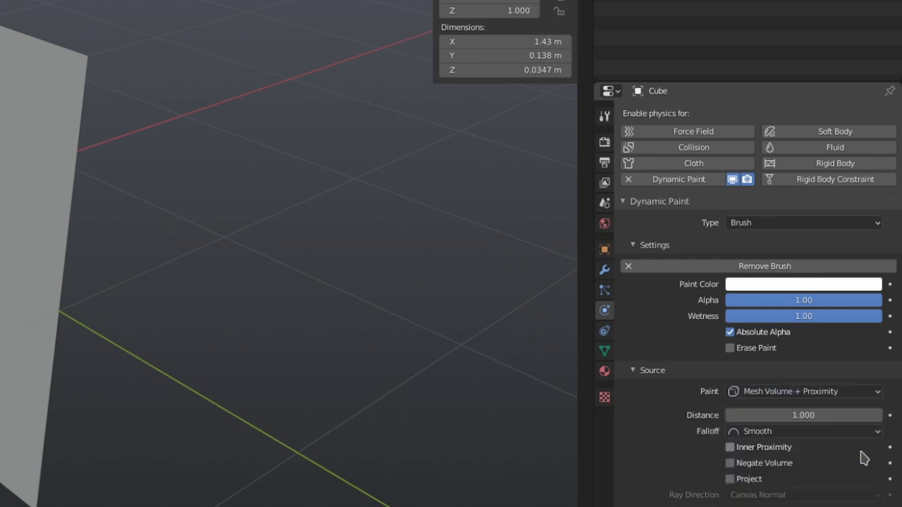
click(822, 415)
text(0.)
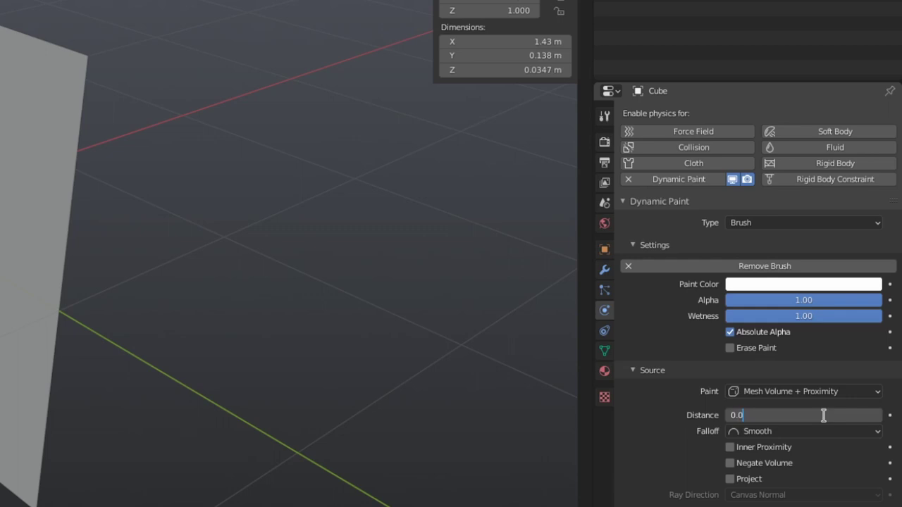
key(Return)
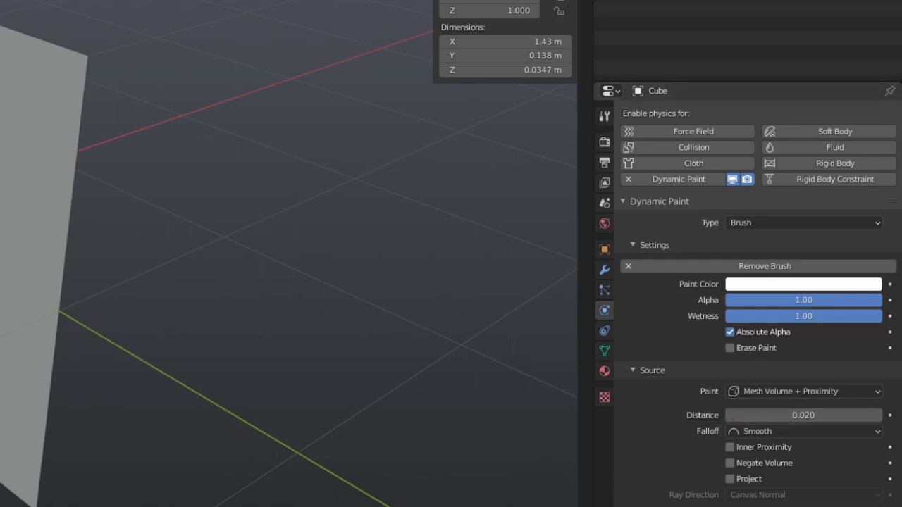
Enable Dynamic Paint physics on the plane and add a canvas to it
click(52, 298)
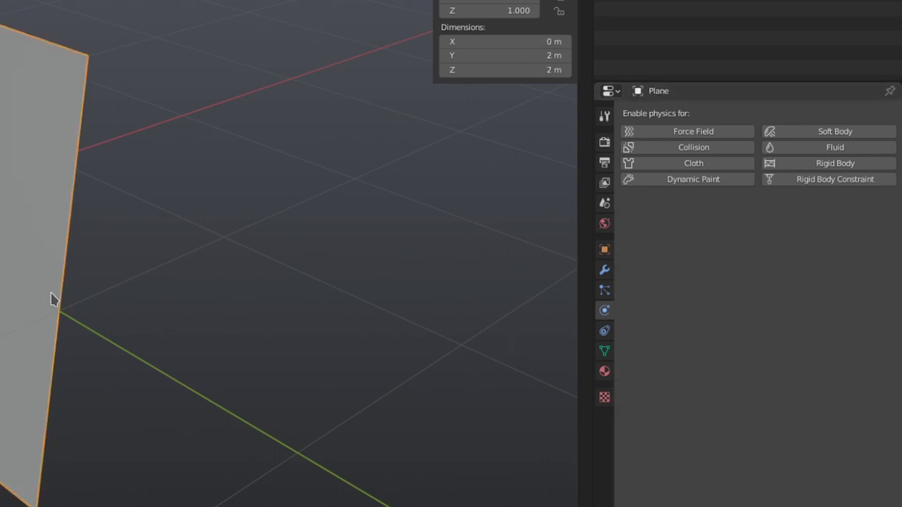
click(708, 179)
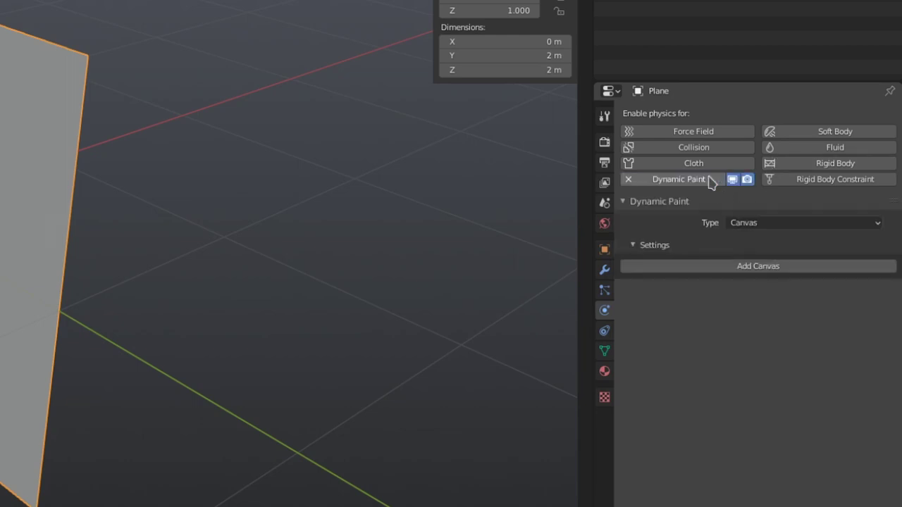
click(761, 268)
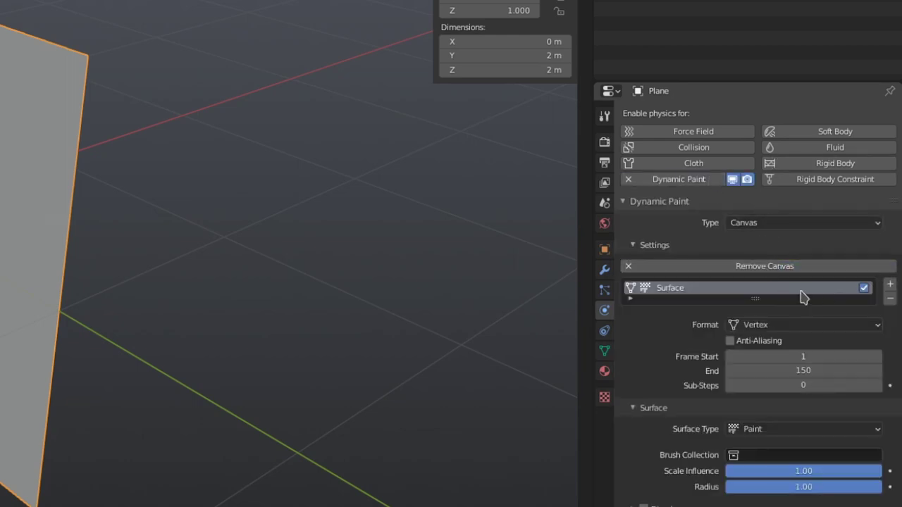
Set the canvas surface's format to Image Sequence with a resolution of 1024 and 20 sub-steps
click(766, 325)
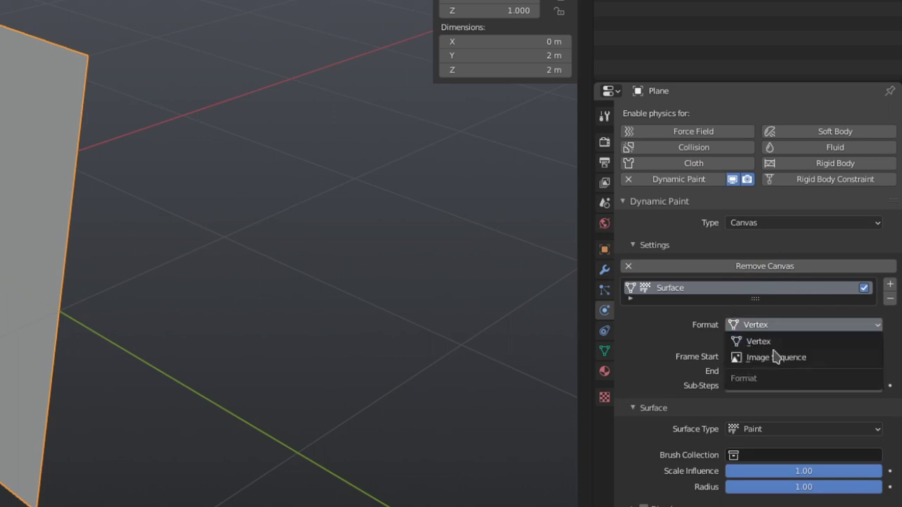
click(775, 357)
click(784, 340)
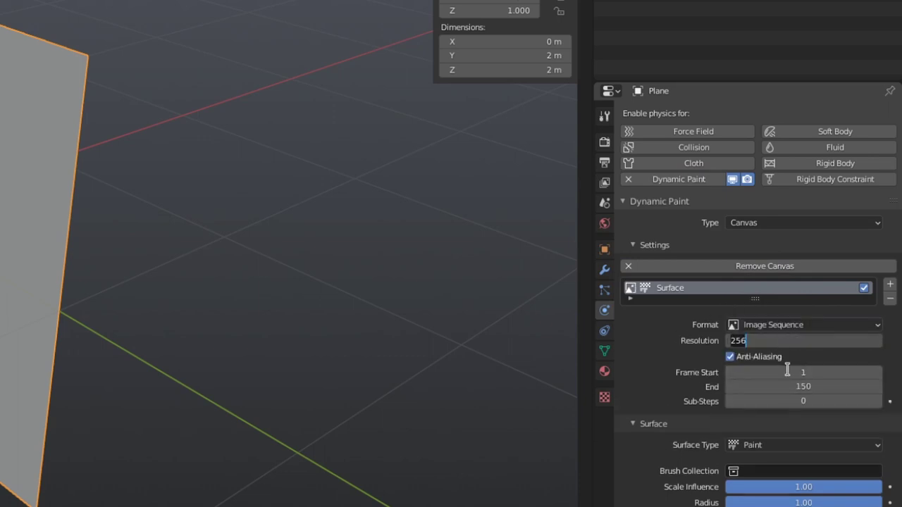
text(1024)
key(Return)
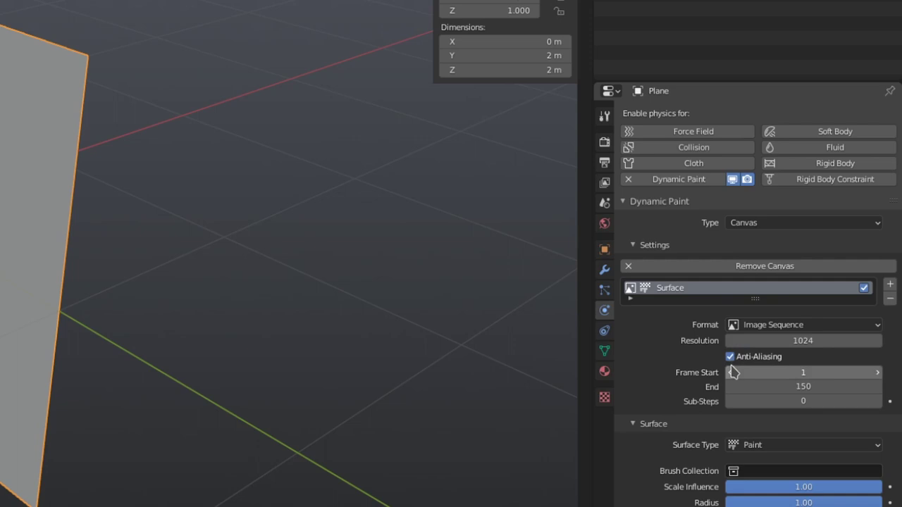
click(778, 401)
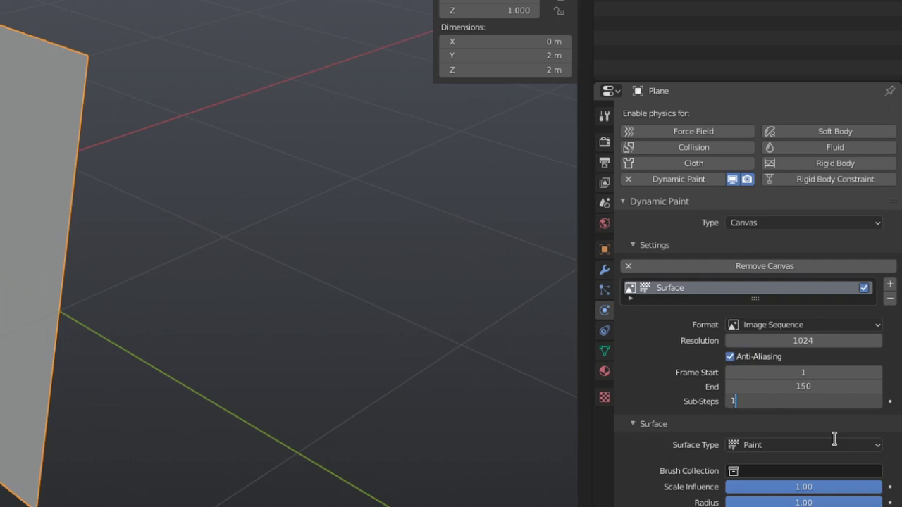
text(20)
key(Return)
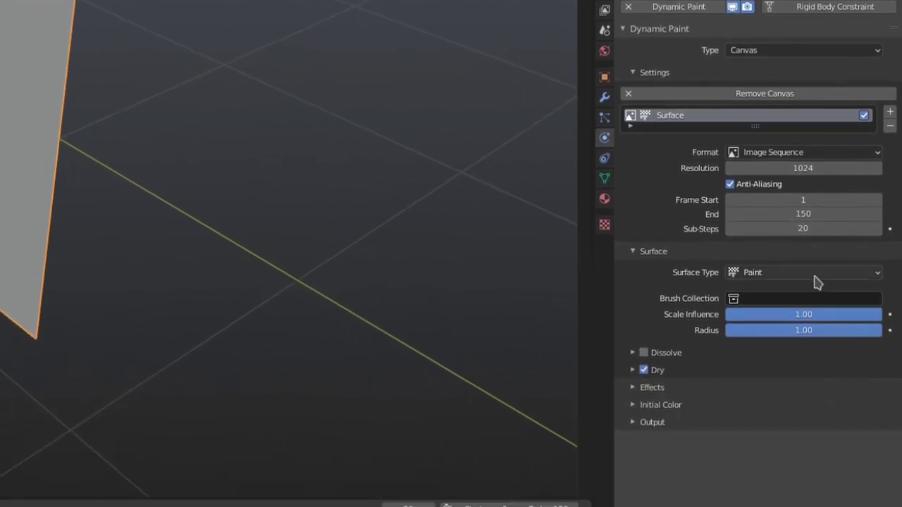
Set the canvas surface's Dry time to 50
click(675, 312)
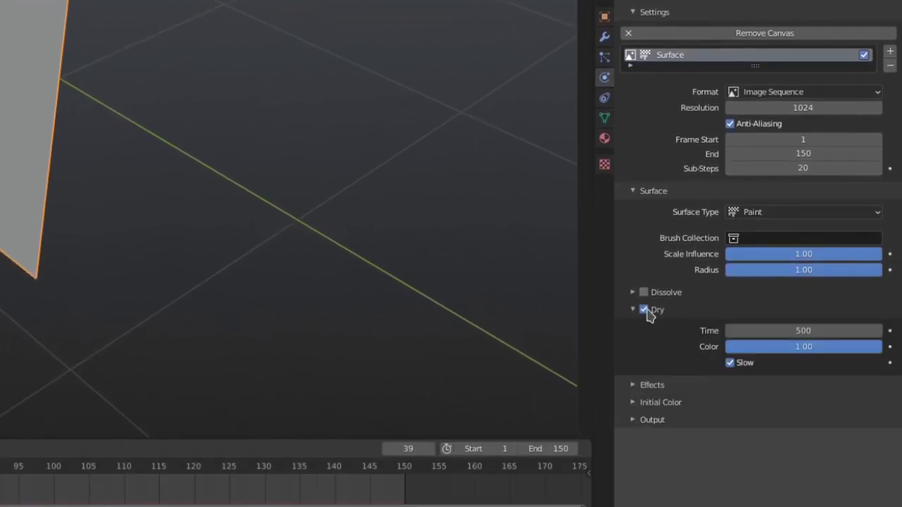
click(763, 332)
key(BackSpace)
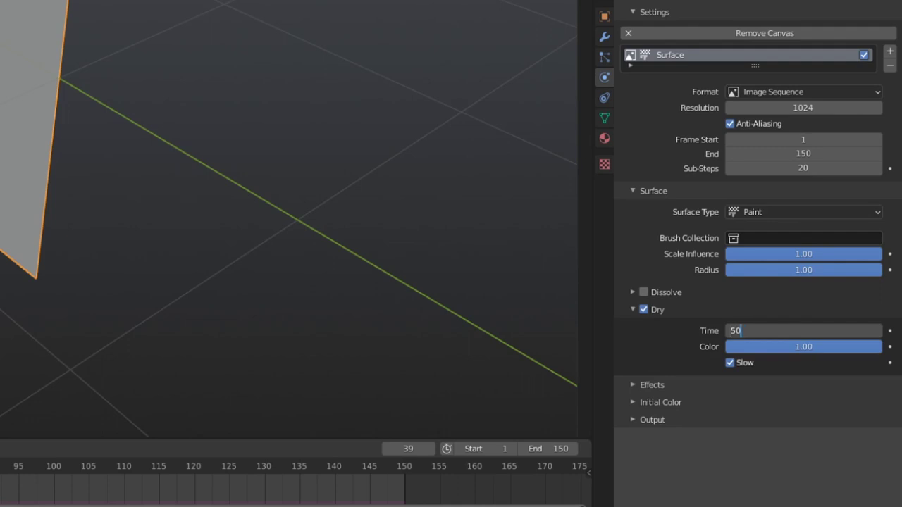
key(Return)
Set the canvas surface's initial color type to Color and make that color black
click(708, 404)
click(789, 423)
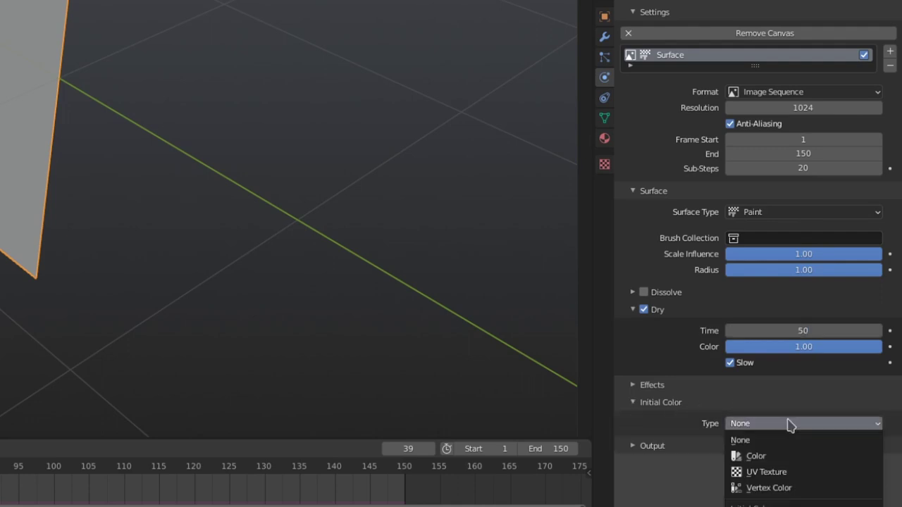
click(789, 455)
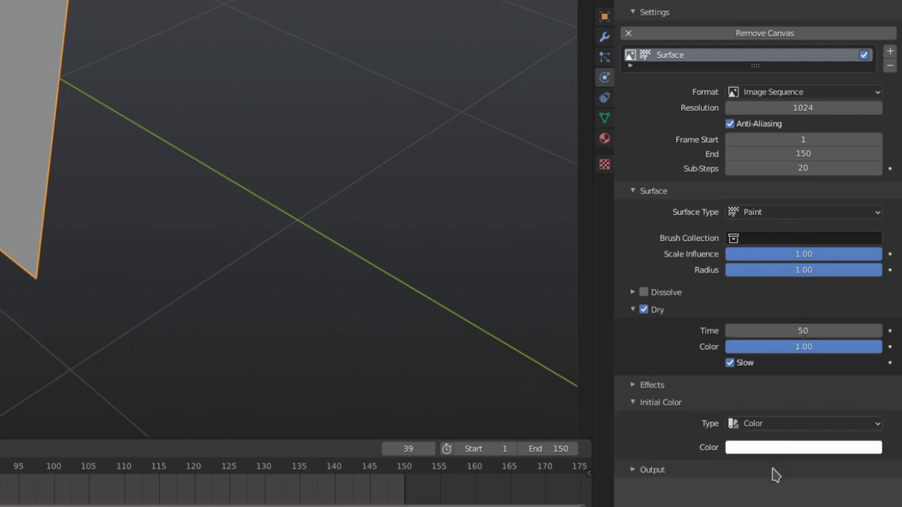
click(767, 447)
click(870, 344)
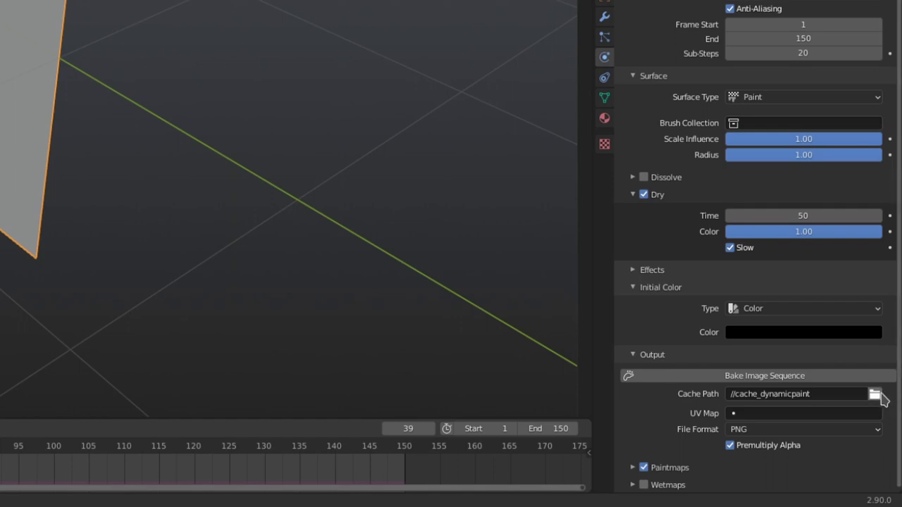
Configure the canvas output with cache path //cache\New Folder\ and UV map UVMap, and turn on Wetmaps
text(//cache/Wetmaps Folder)
click(751, 416)
click(775, 263)
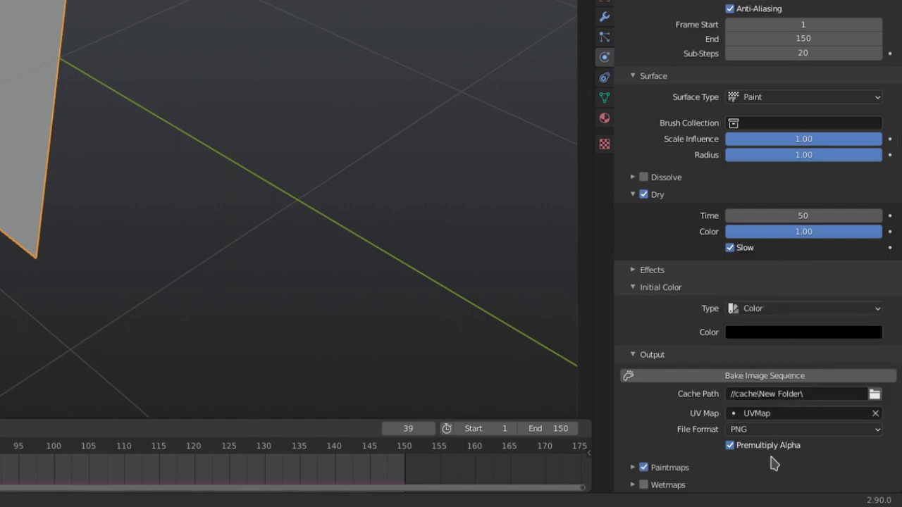
click(642, 484)
Add a Displace modifier to the plane with a new texture named "cut"
key(space)
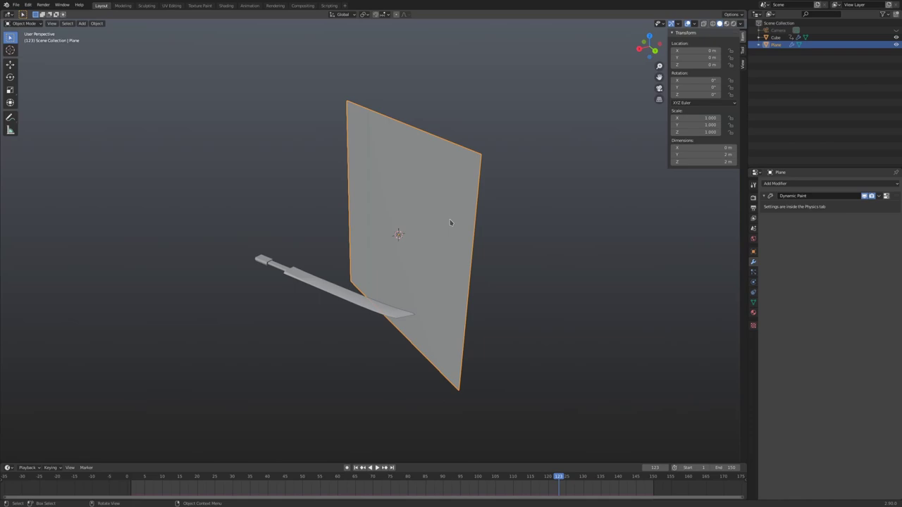
click(780, 184)
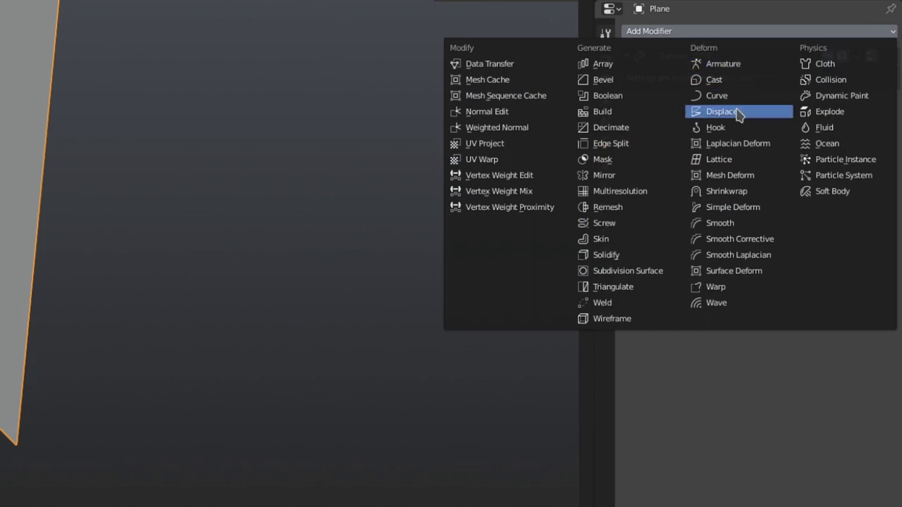
click(773, 165)
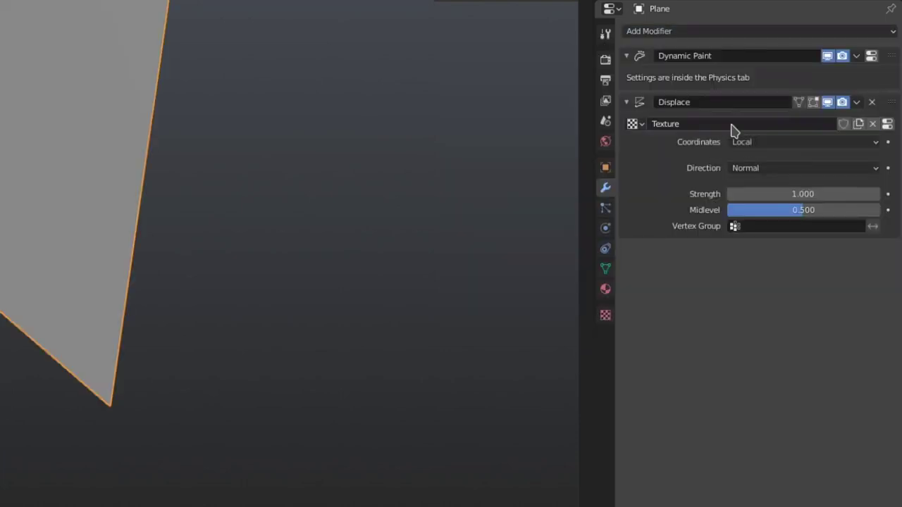
double_click(733, 130)
text(cut)
key(Return)
Load the paintmap0001.png image sequence from //cache\record_cut into the cut texture and enable Auto Refresh
click(604, 317)
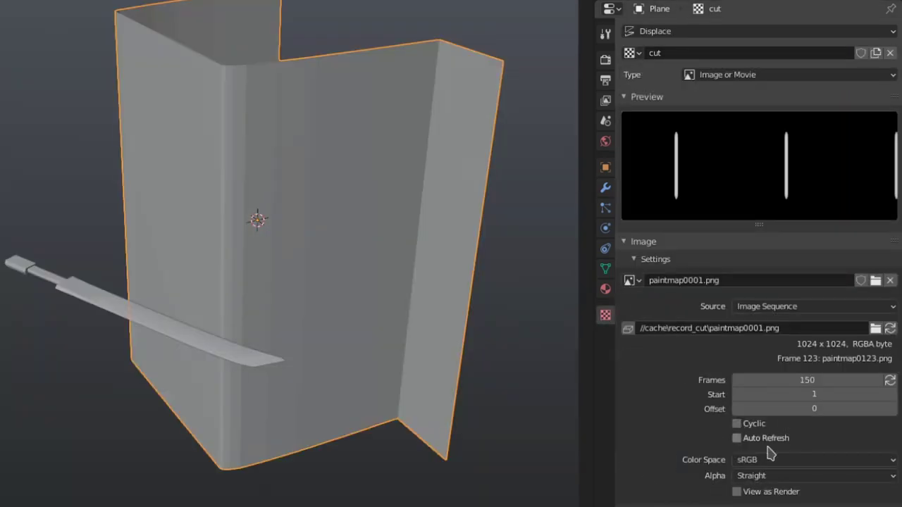
click(736, 438)
Set the Displace modifier's midlevel to 0 and toggle its viewport display off and on to compare
click(604, 188)
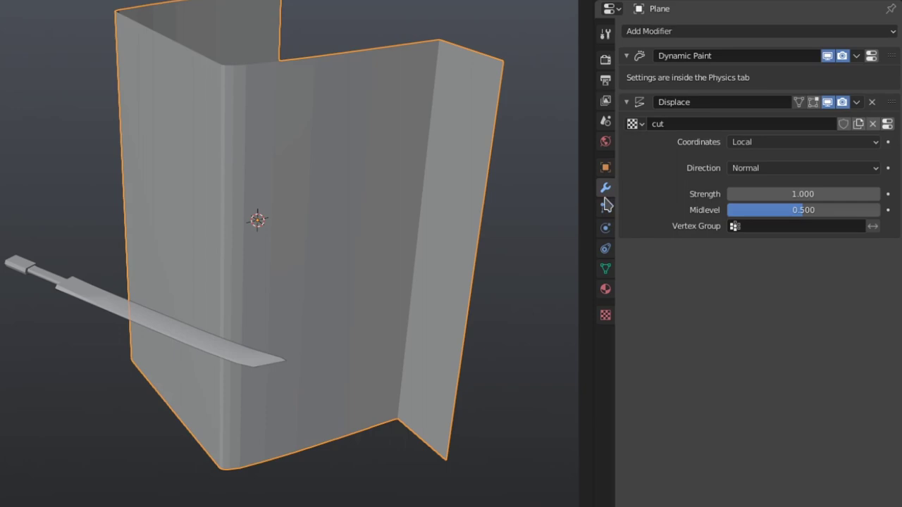
drag(789, 209, 726, 210)
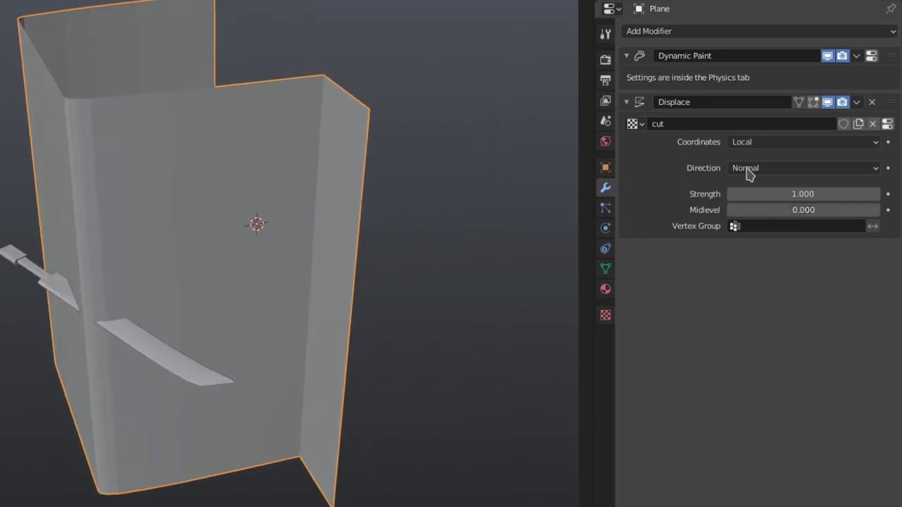
click(829, 102)
click(829, 104)
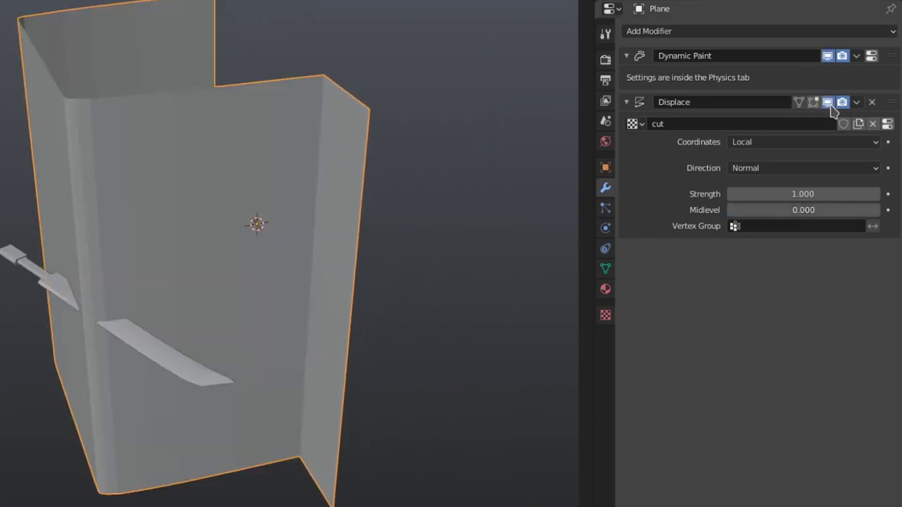
Switch the Displace modifier's texture coordinates to UV using the UVMap layer
click(780, 145)
click(766, 210)
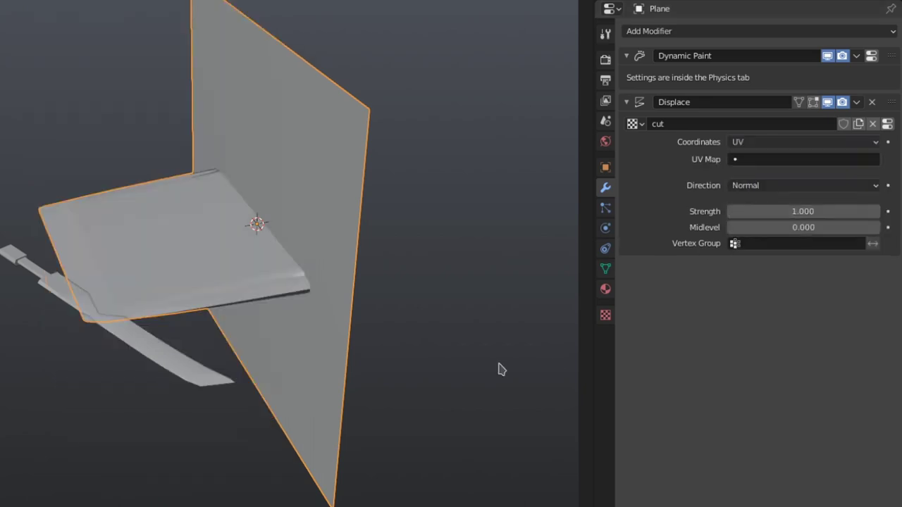
mouse_move(547, 373)
middle_down()
mouse_move(556, 332)
mouse_move(557, 362)
mouse_move(545, 358)
middle_up()
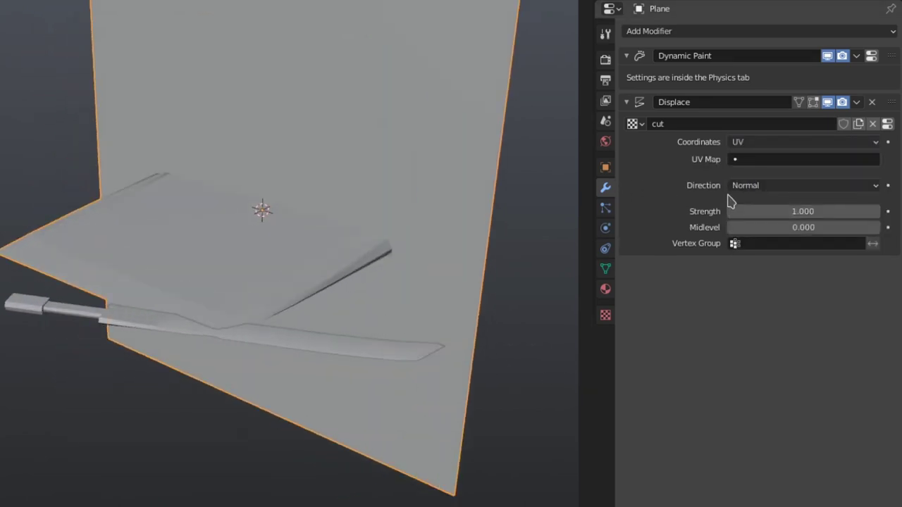
click(754, 159)
click(750, 181)
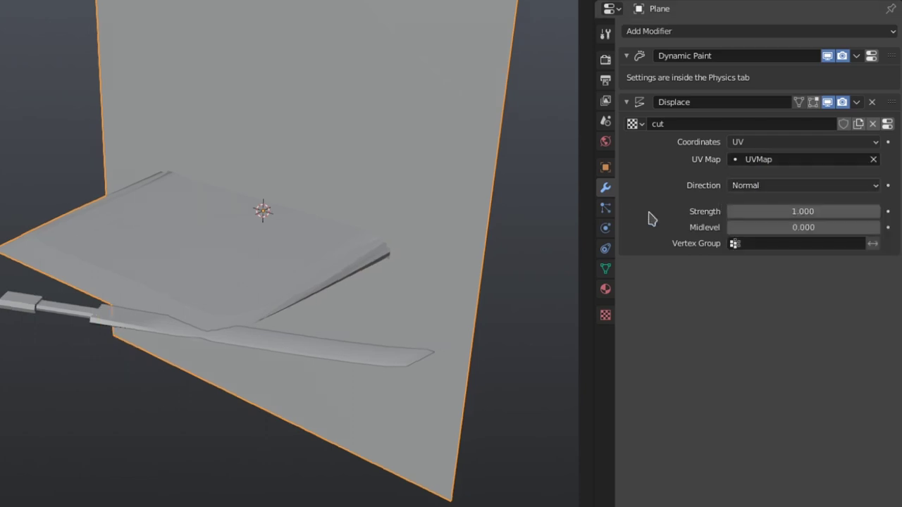
Set the Displace modifier's strength to -0.1
click(772, 211)
text(-0.1)
key(Return)
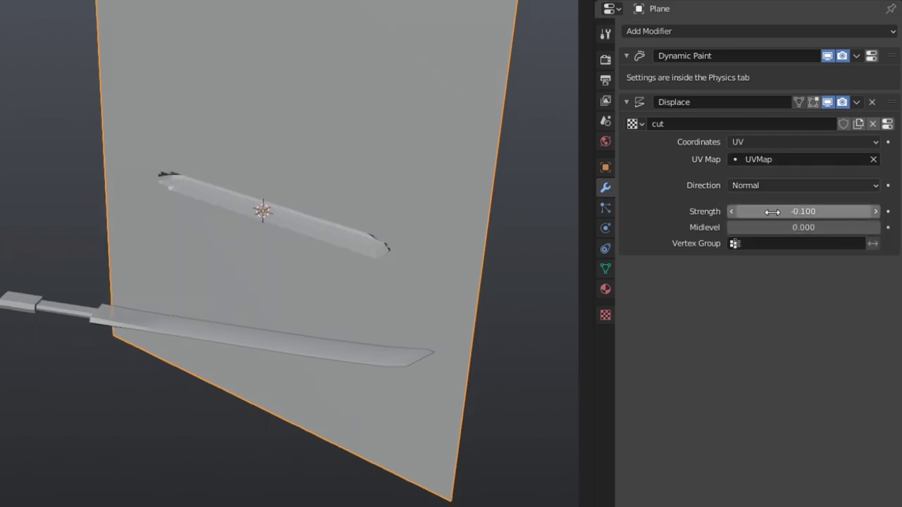
Shade the plane smooth and play the animation to preview the cut
right_click(324, 254)
click(322, 248)
key(space)
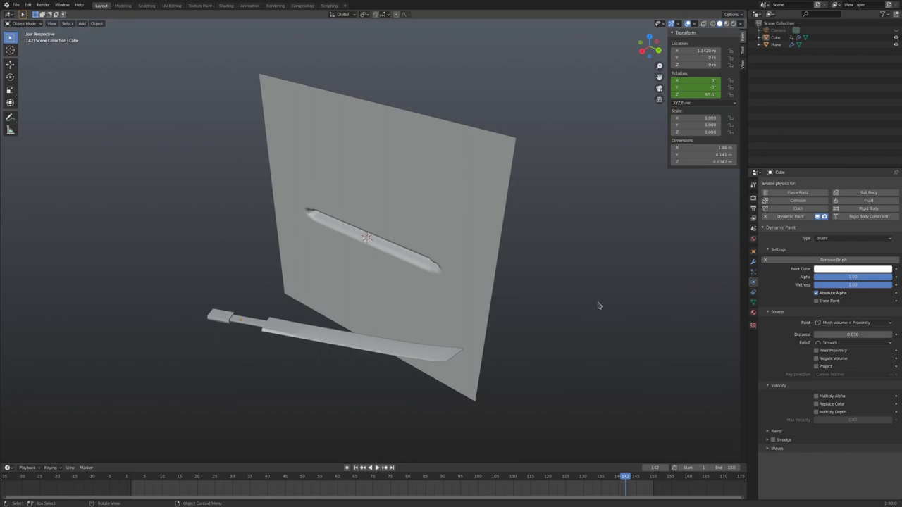
Add a second Dynamic Paint surface to the plane's canvas and name it "blood"
click(484, 257)
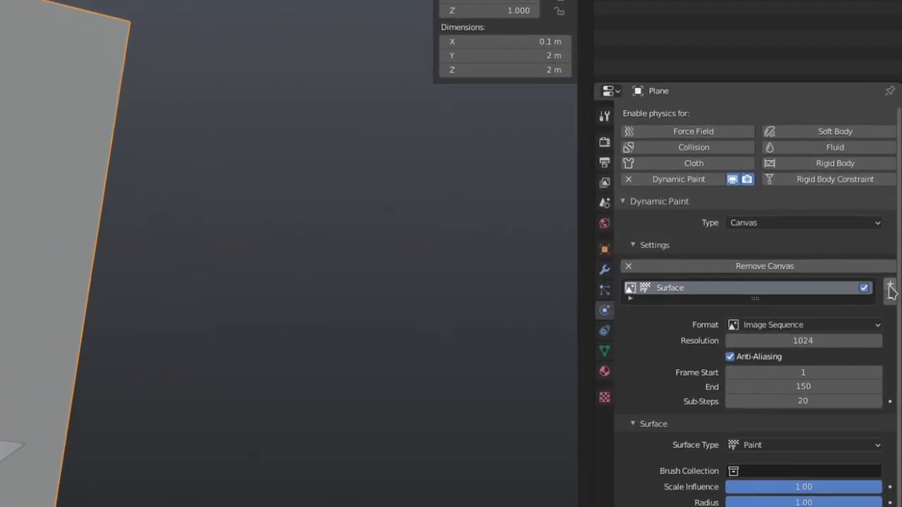
click(889, 287)
double_click(679, 302)
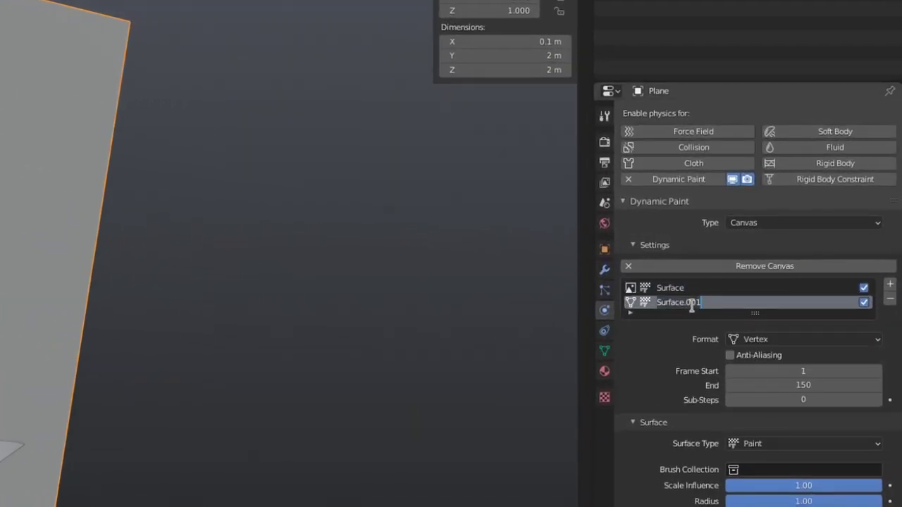
text(blood)
key(Return)
Set the blood surface's format to Image Sequence with anti-aliasing, a resolution of 1024 and 20 sub-steps
click(805, 339)
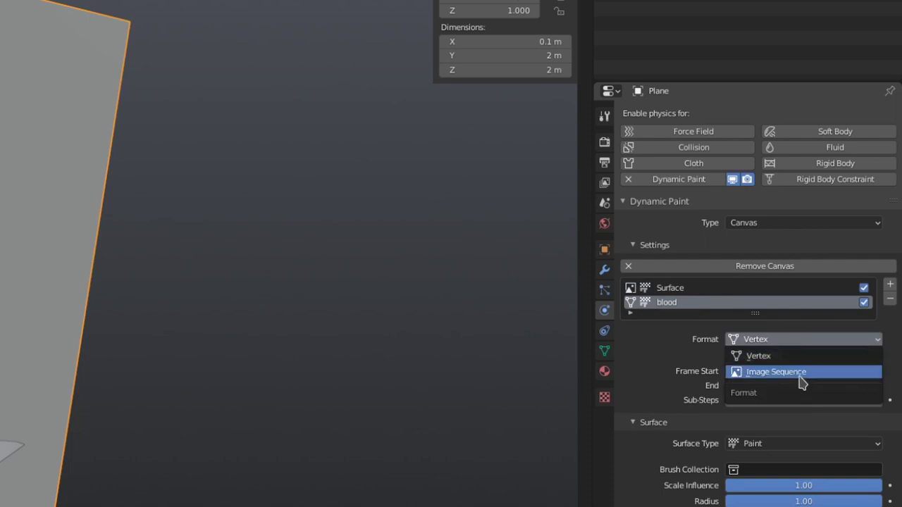
click(796, 378)
click(736, 355)
text(1024)
key(Return)
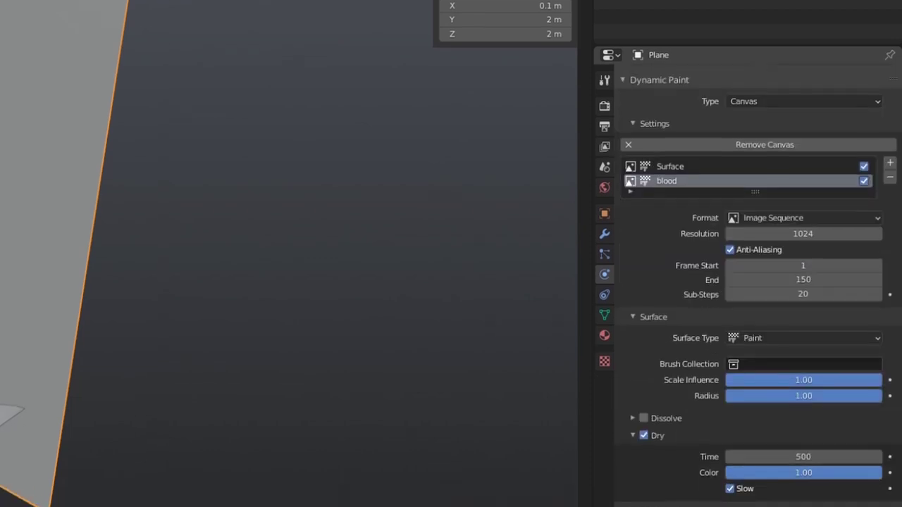
Enable the Spread effect on the blood surface with a speed of 0.2
scroll(689, 438, down, 2)
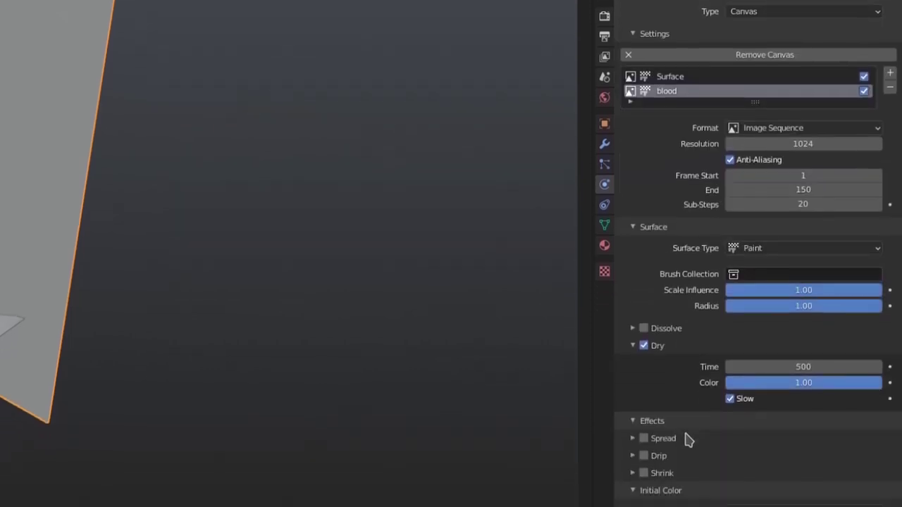
click(672, 438)
click(643, 438)
click(777, 462)
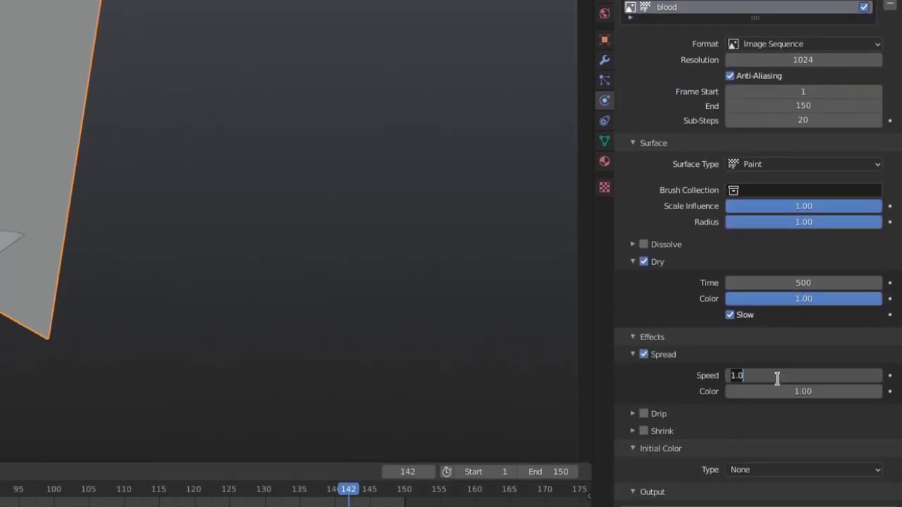
text(0.2)
key(Return)
Enable the blood surface's Drip effect with a gravity weight of 0.2, and set the surface's initial color to black
click(669, 415)
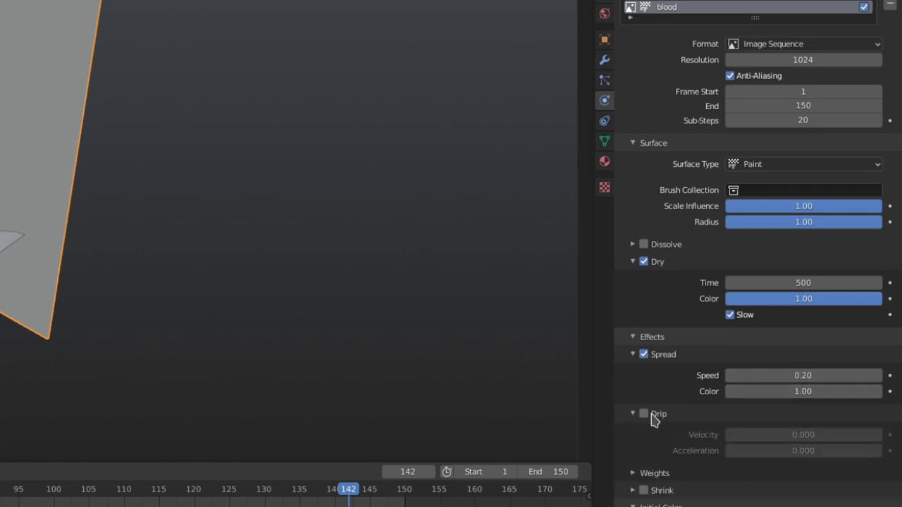
click(643, 414)
click(673, 471)
scroll(808, 439, down, 6)
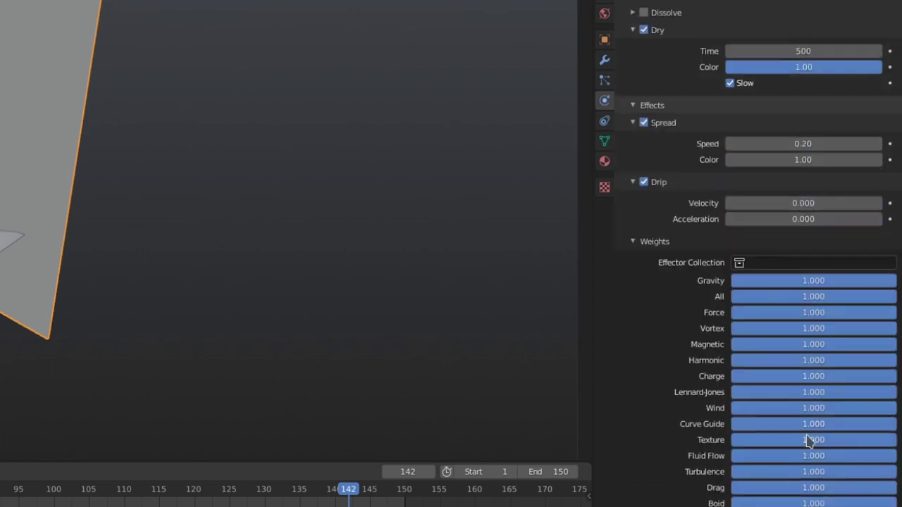
click(807, 281)
text(0.)
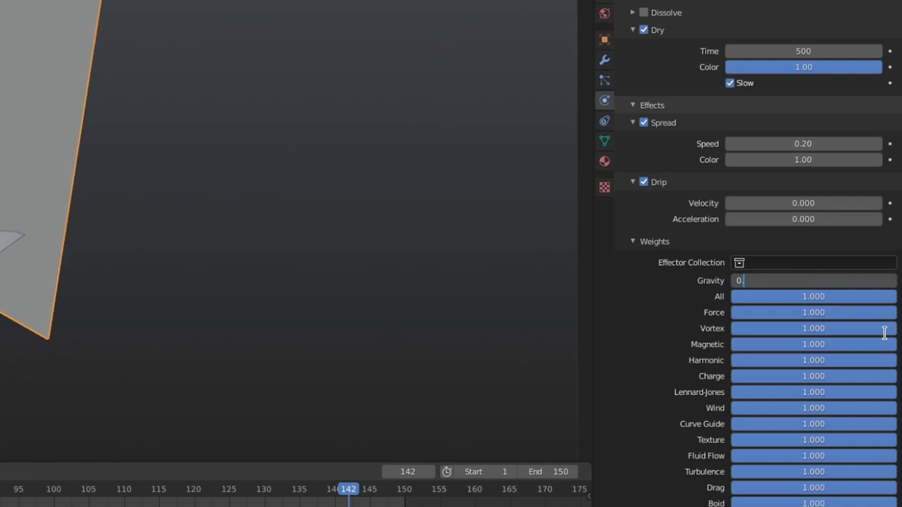
text(2)
key(Return)
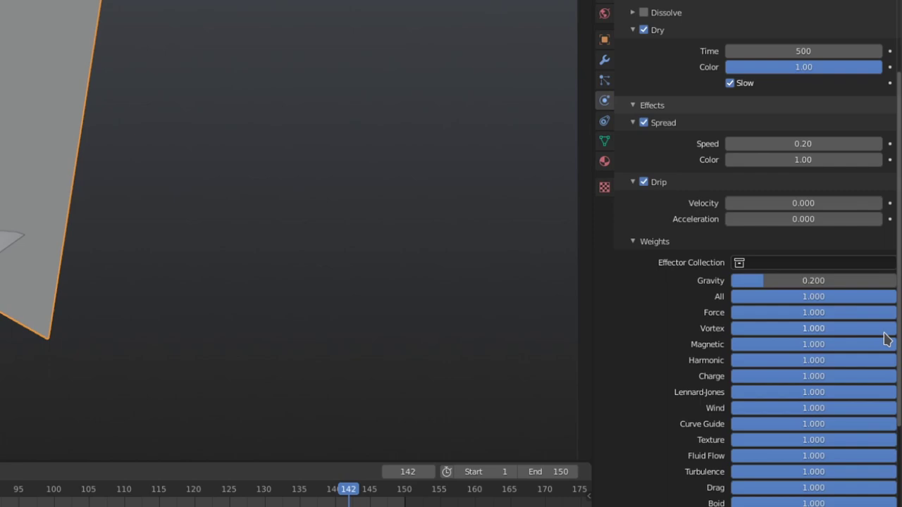
scroll(886, 339, down, 5)
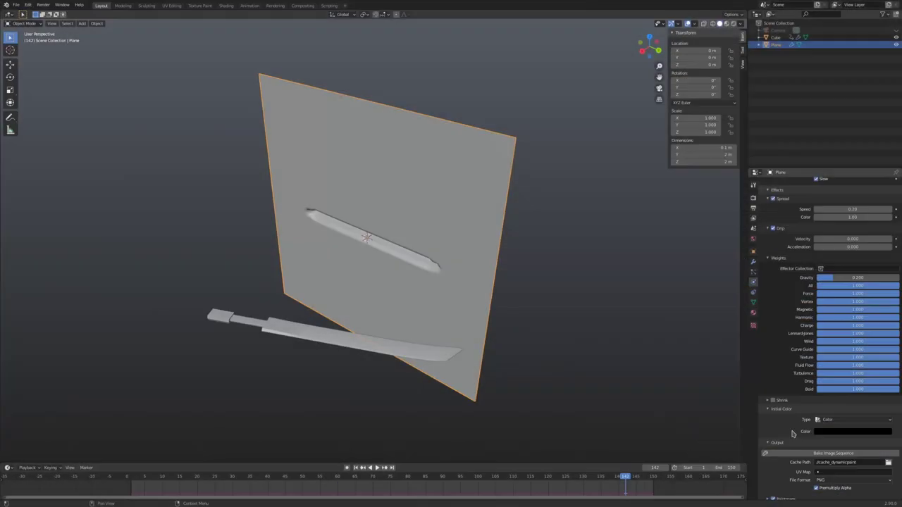
Add a Turbulence force field to the scene
key(shift+a)
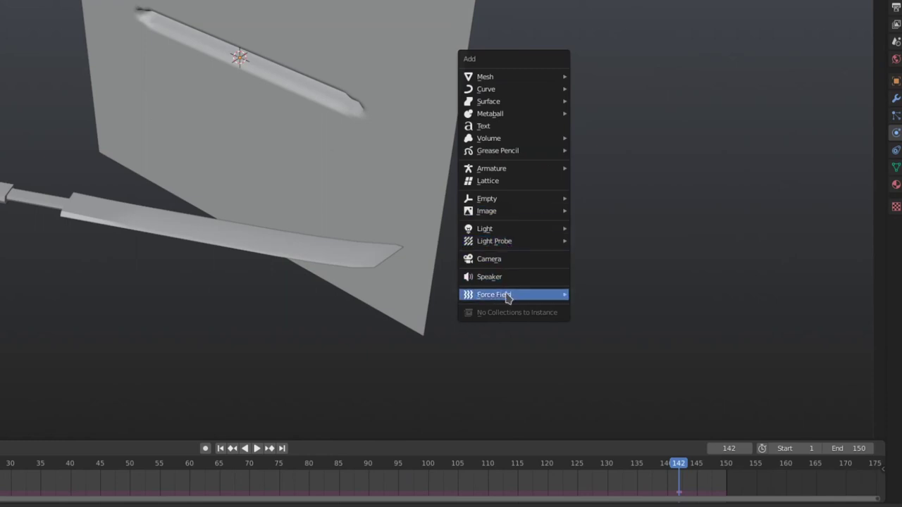
mouse_move(507, 297)
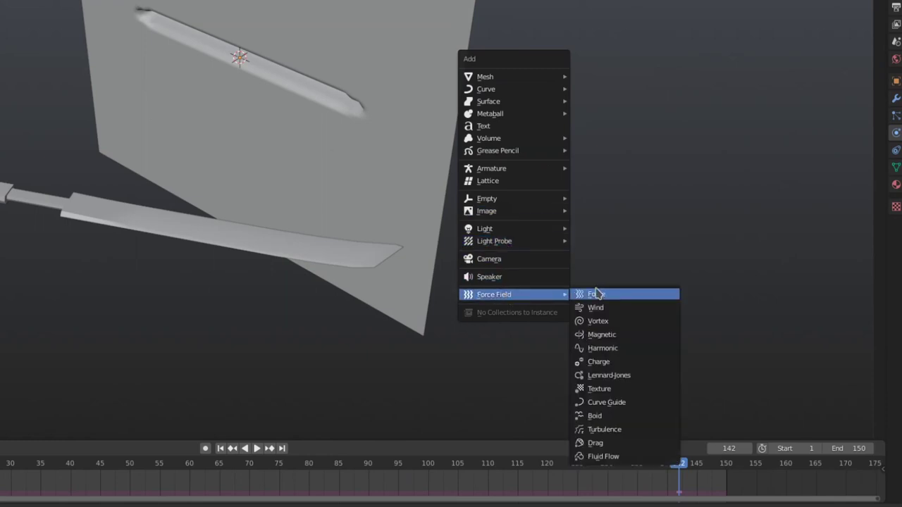
click(623, 430)
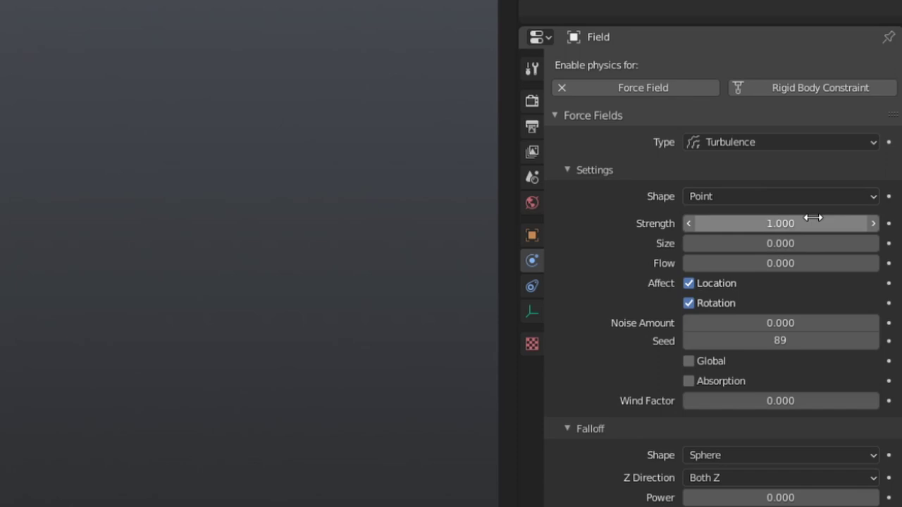
Set the Turbulence force field's size to 0.3 and its noise amount to 0.1
click(769, 243)
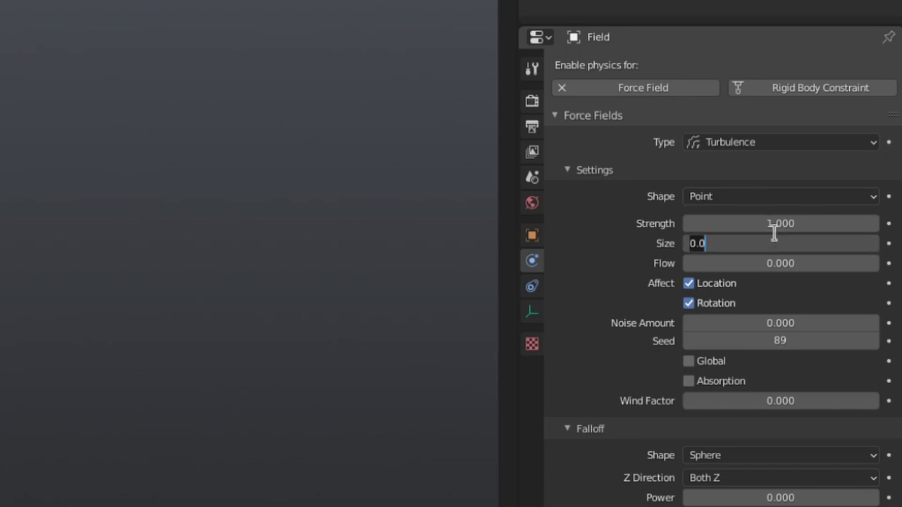
text(0.2)
key(Return)
click(794, 246)
text(0.3)
key(Return)
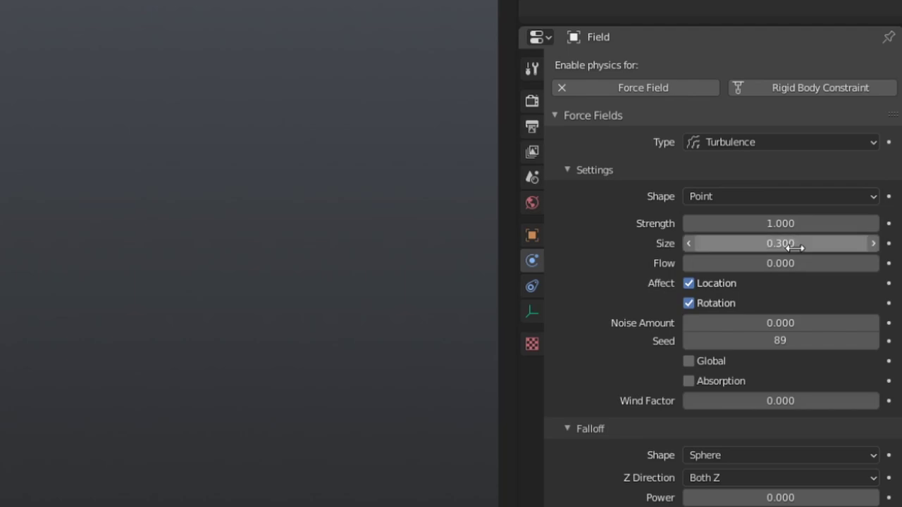
click(808, 320)
text(0.1)
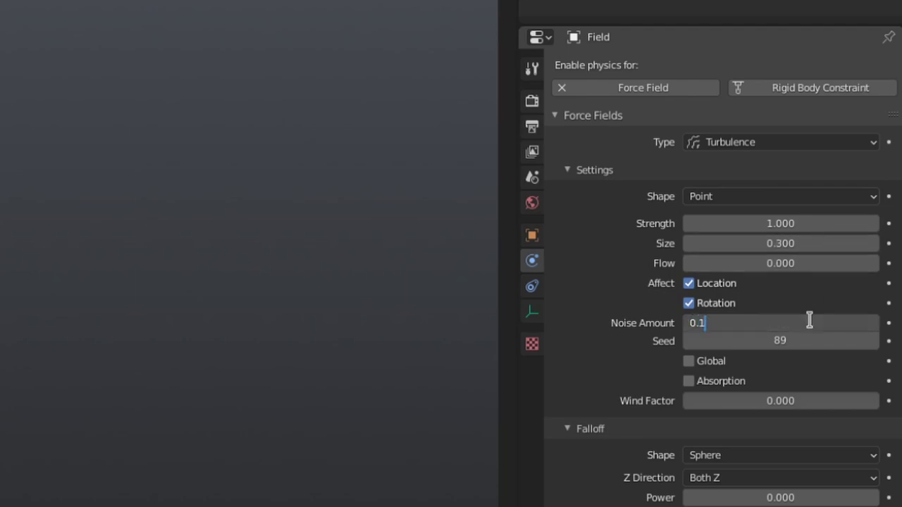
key(Return)
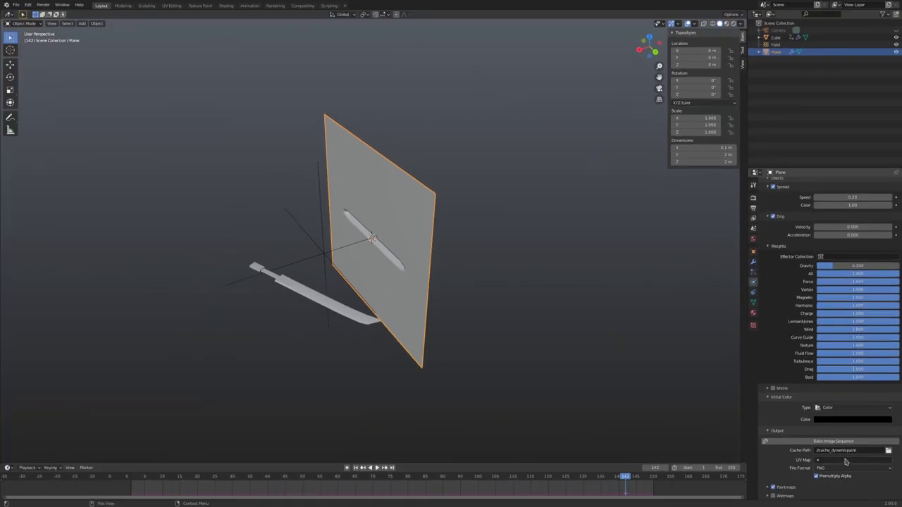
Assign UVMap as the blood surface's output UV map and enable wetmap output alongside the paintmaps
click(845, 462)
click(837, 415)
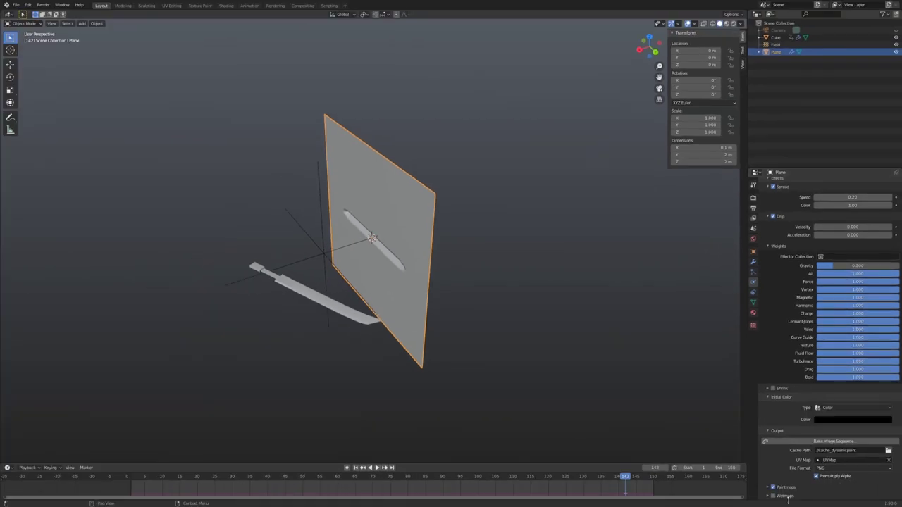
scroll(814, 469, down, 1)
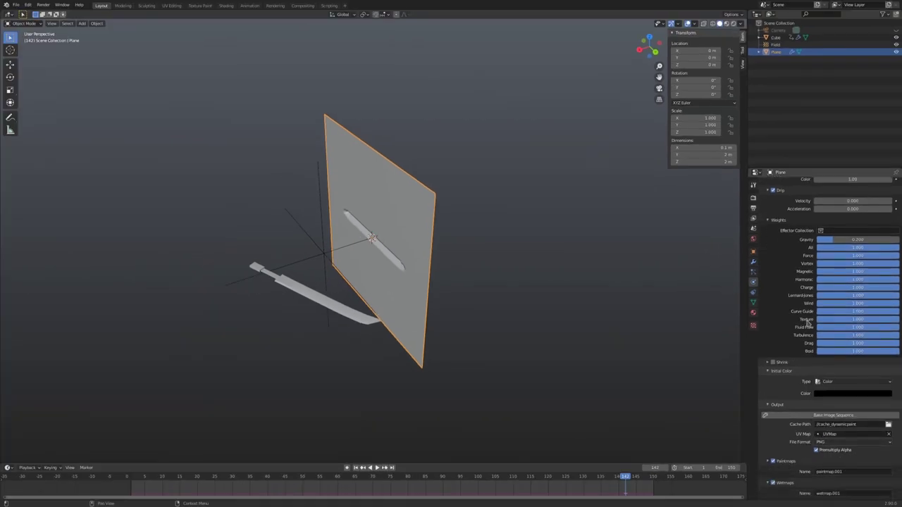
scroll(807, 324, up, 4)
Edit the blood surface's Dry time and point its output cache path to the record_blood folder
click(851, 241)
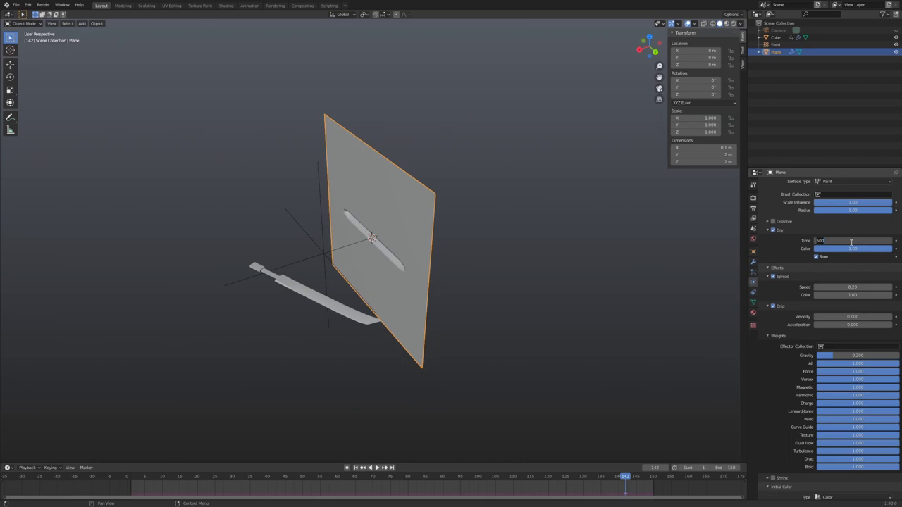
key(Return)
scroll(850, 242, down, 4)
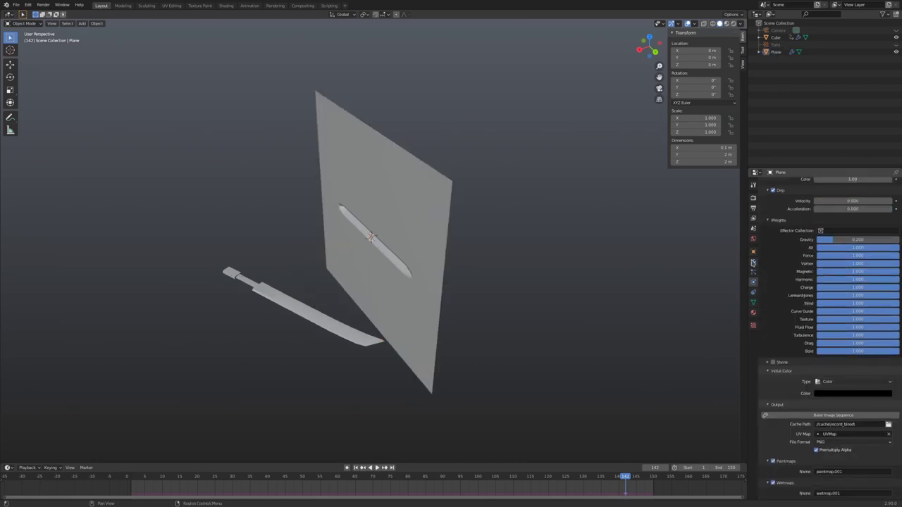
Add a second Displace modifier to the plane and give it its own copy of the cut image-sequence texture
click(753, 261)
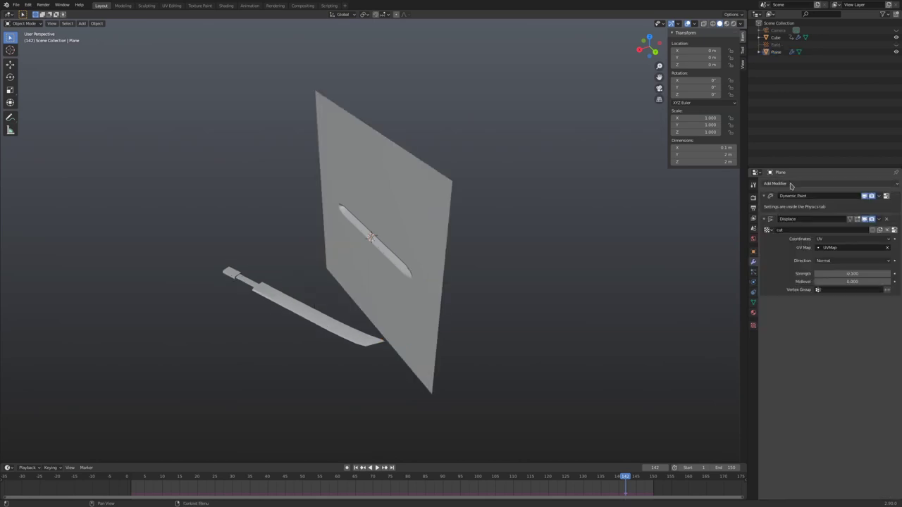
click(791, 185)
click(815, 231)
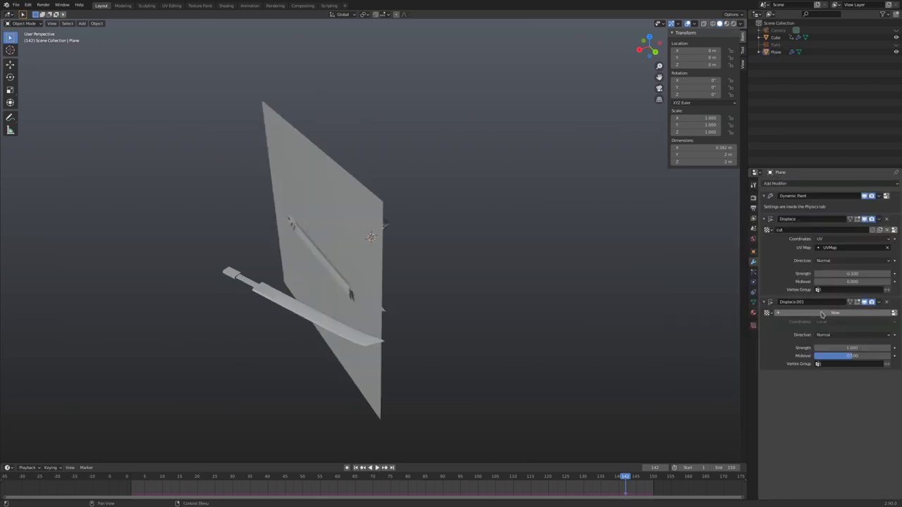
click(822, 314)
click(894, 312)
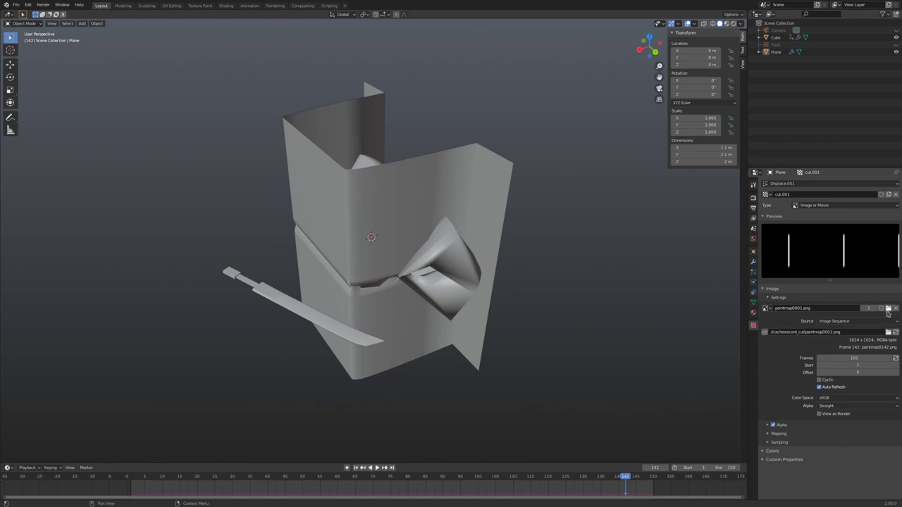
scroll(461, 361, up, 2)
click(753, 262)
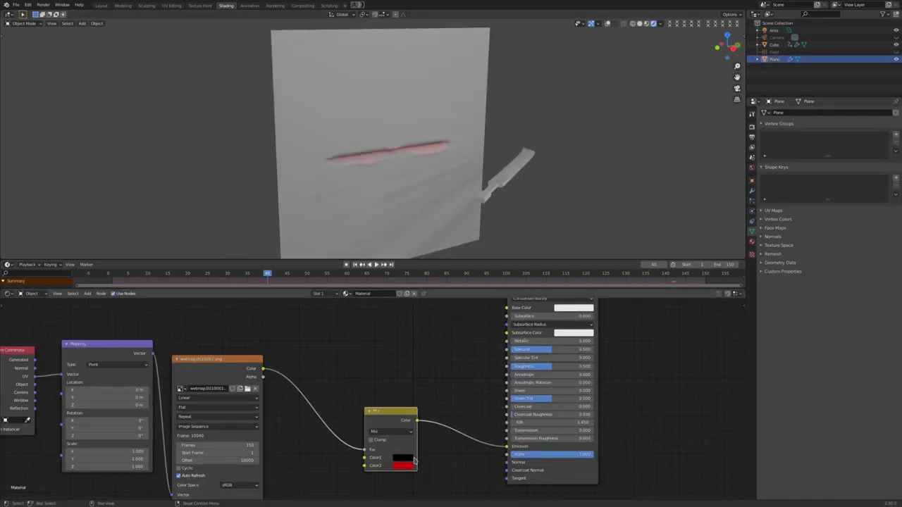
Open Color2 of the Mix node feeding the emission in the plane's material
click(406, 465)
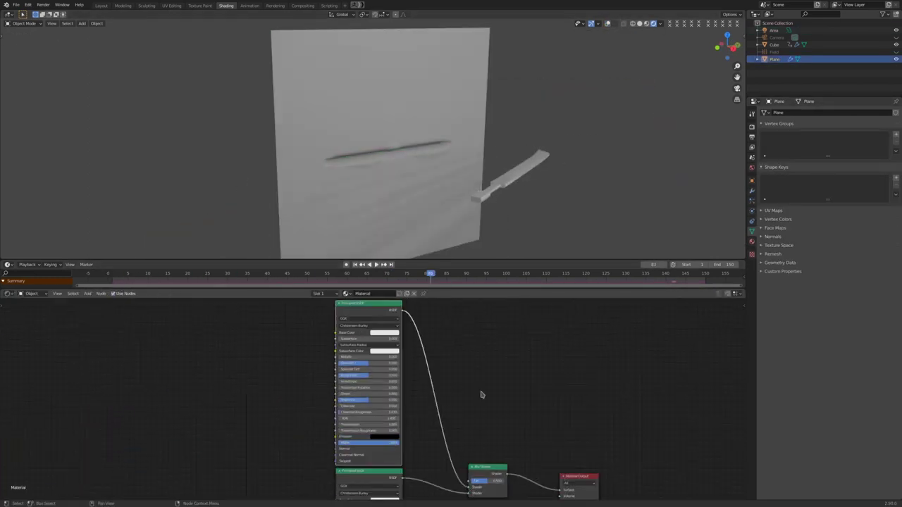